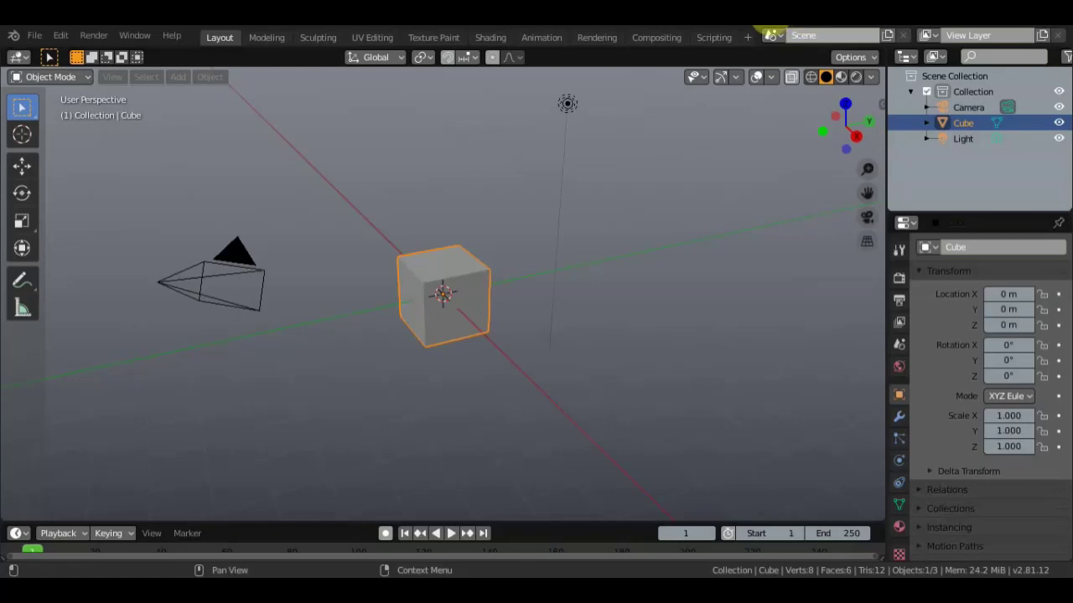
Orbit the view and delete the default Cube, keeping only the camera and light.
{"action": "middle_click_drag", "start_coordinate": [607, 292], "coordinate": [730, 268]}
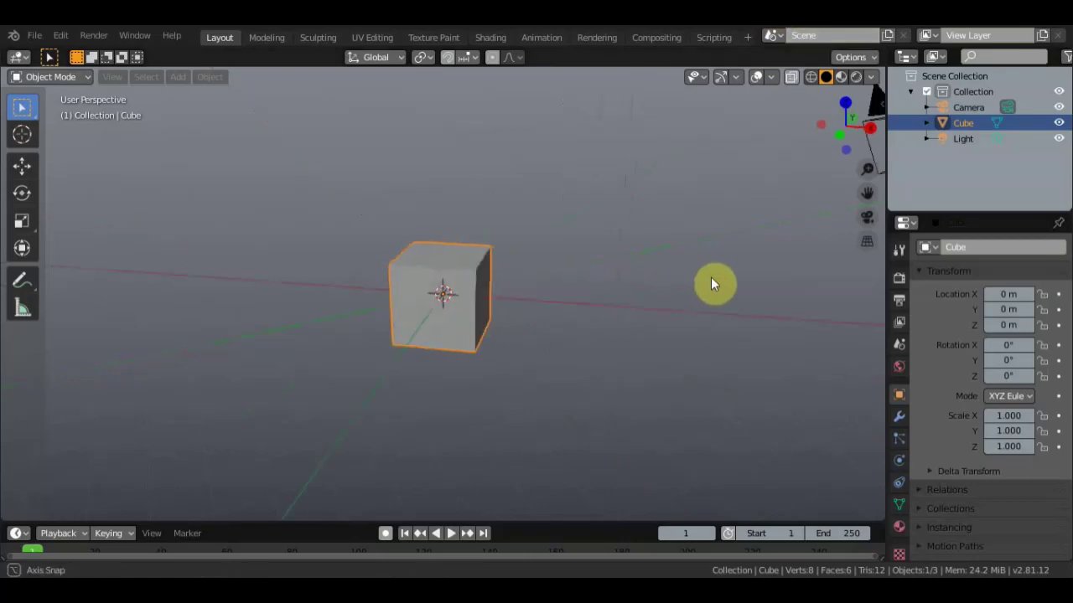
{"action": "key", "text": "Delete"}
{"action": "left_click", "coordinate": [34, 35]}
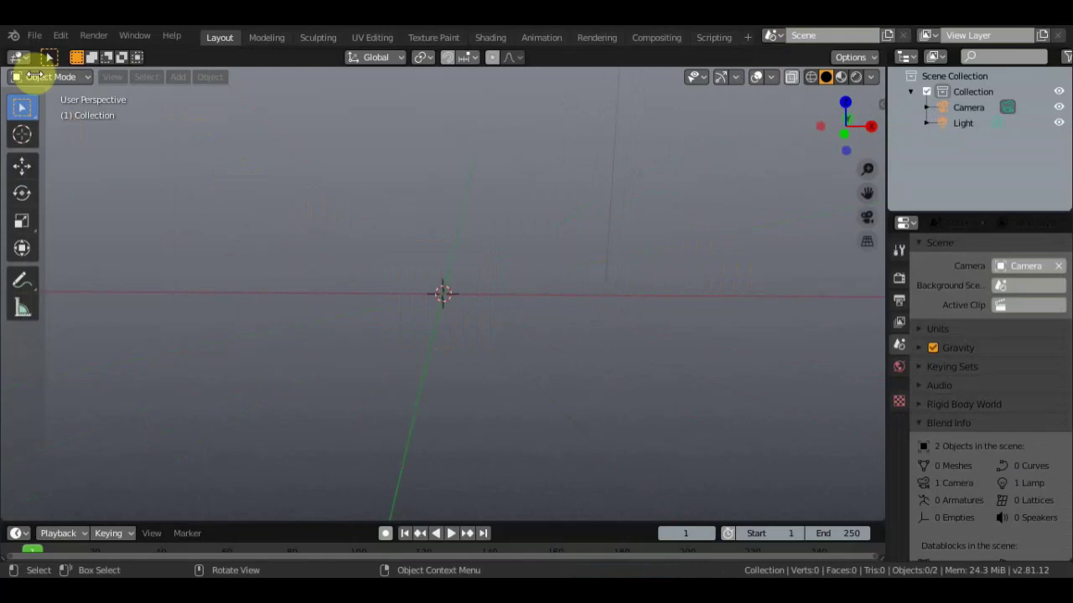
Import Running.fbx from the Desktop through the FBX importer.
{"action": "left_click", "coordinate": [33, 36]}
{"action": "mouse_move", "coordinate": [59, 247]}
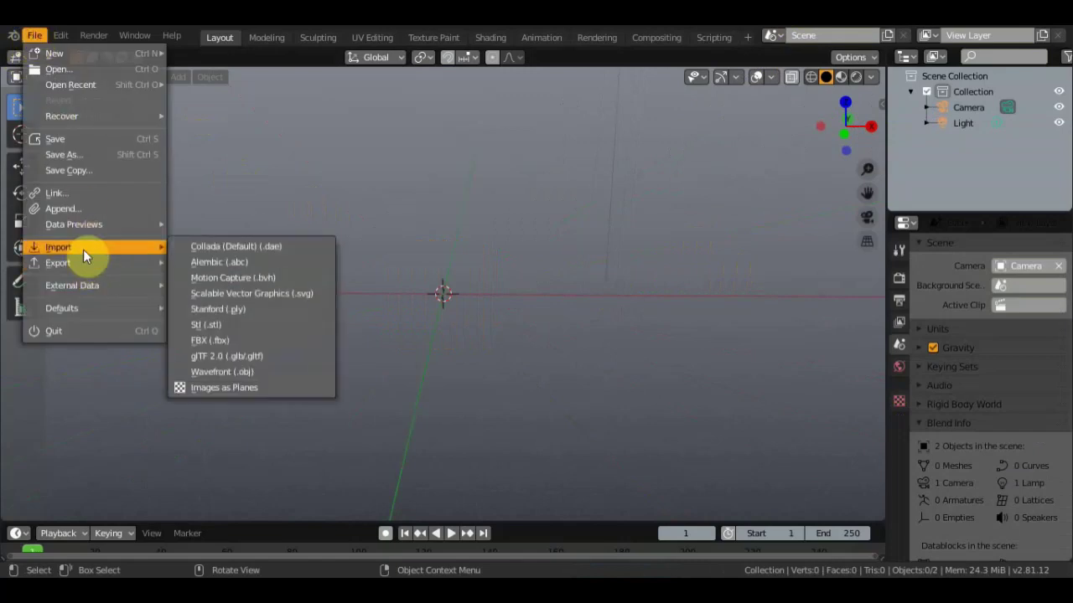
{"action": "left_click", "coordinate": [217, 340]}
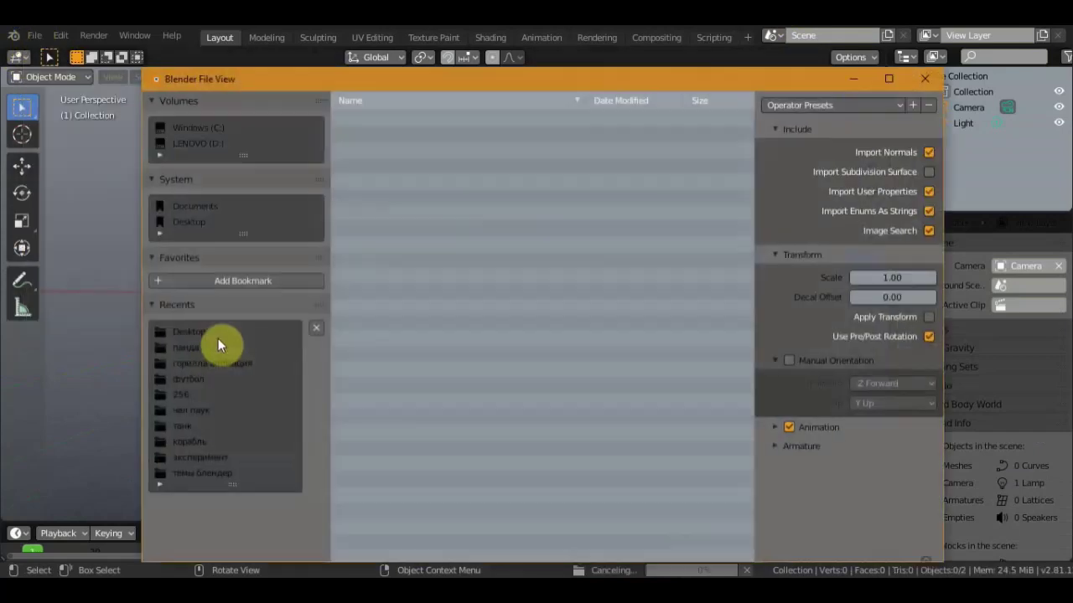
{"action": "left_click", "coordinate": [207, 255]}
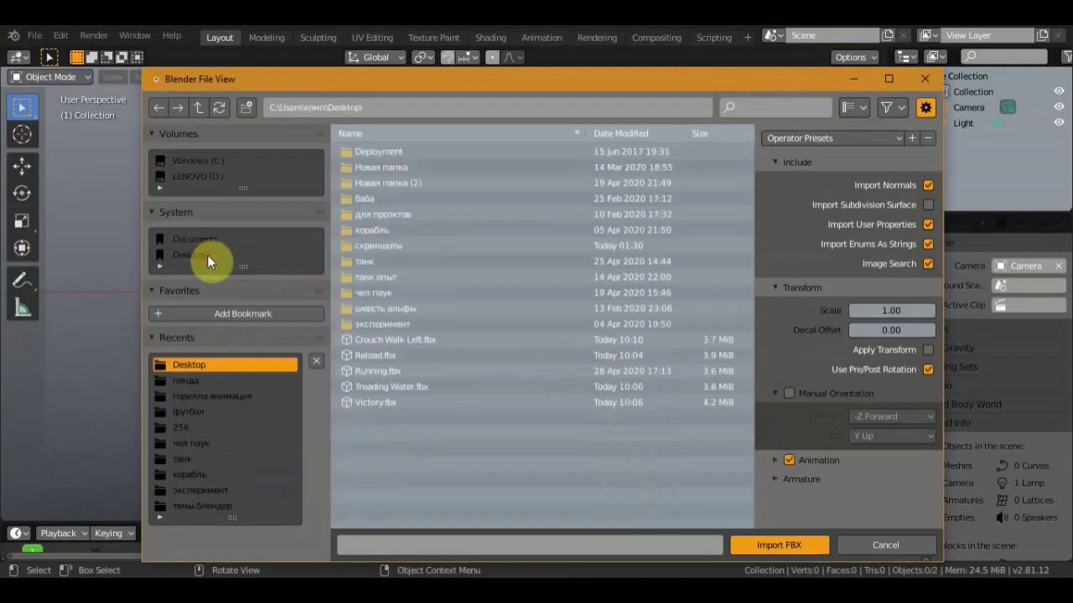
{"action": "left_click", "coordinate": [383, 372]}
{"action": "left_click", "coordinate": [786, 545]}
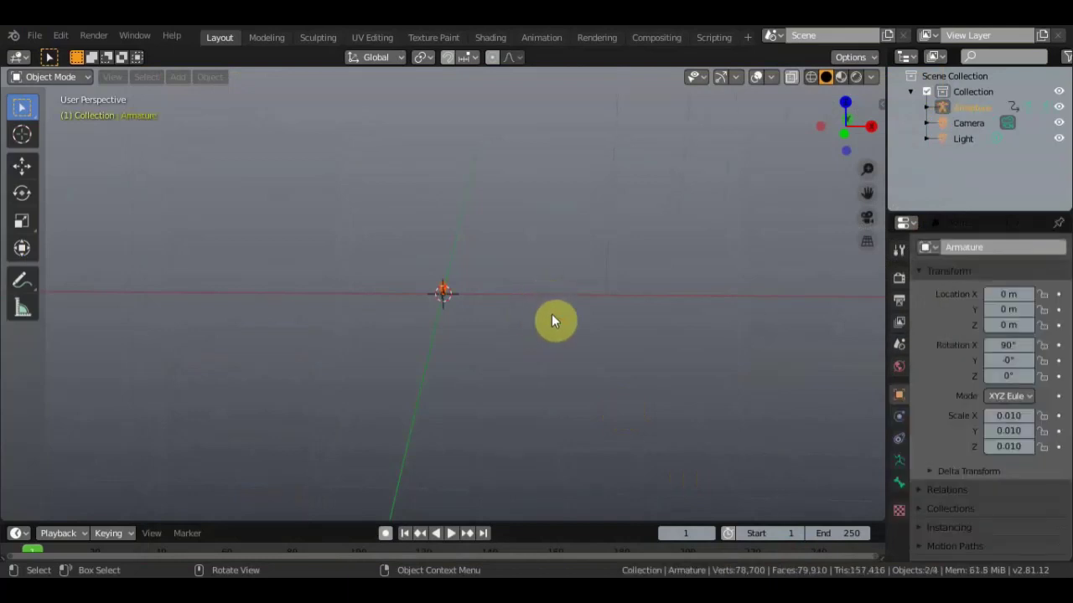
Scale the imported armature up to 0.099.
{"action": "key", "text": "s"}
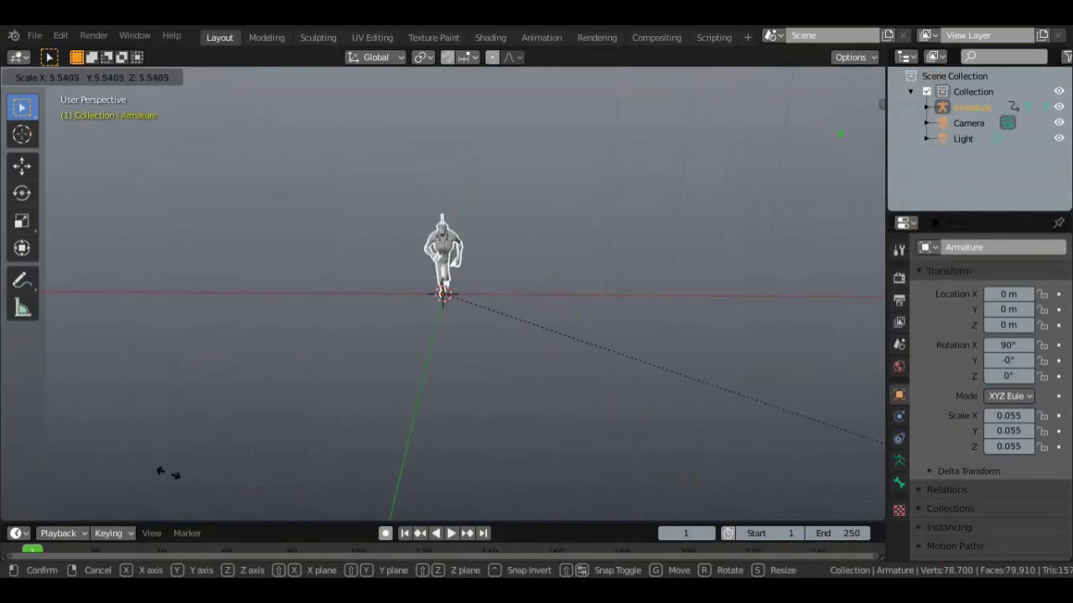
{"action": "left_click", "coordinate": [507, 469]}
{"action": "mouse_move", "coordinate": [487, 460]}
{"action": "middle_mouse_down"}
{"action": "mouse_move", "coordinate": [336, 462]}
{"action": "mouse_move", "coordinate": [424, 440]}
{"action": "middle_mouse_up"}
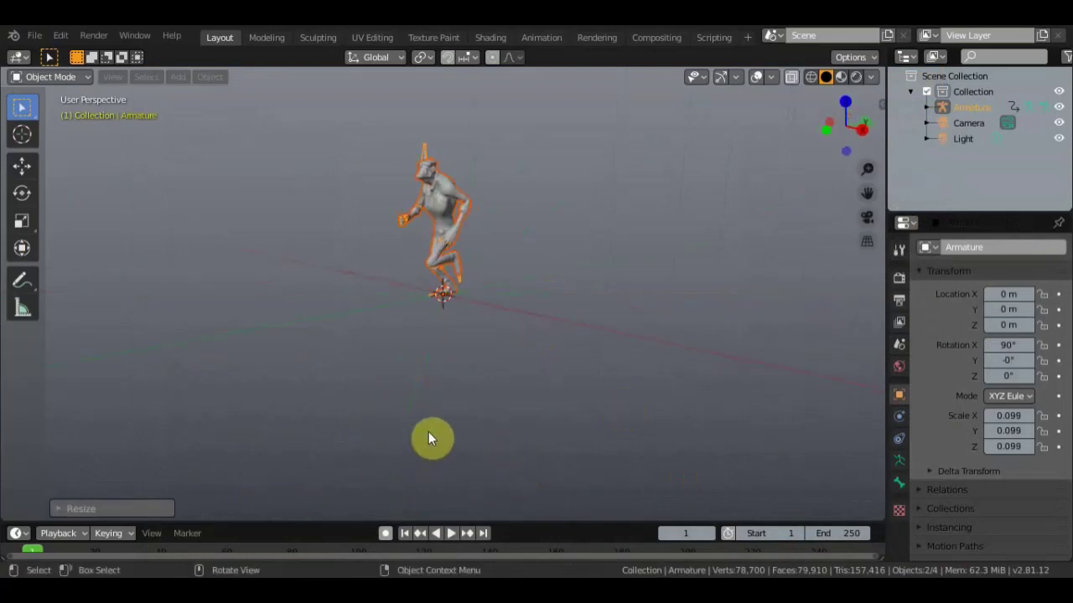
Play the running animation until frame 54, then recentre and select the armature.
{"action": "key", "text": "space"}
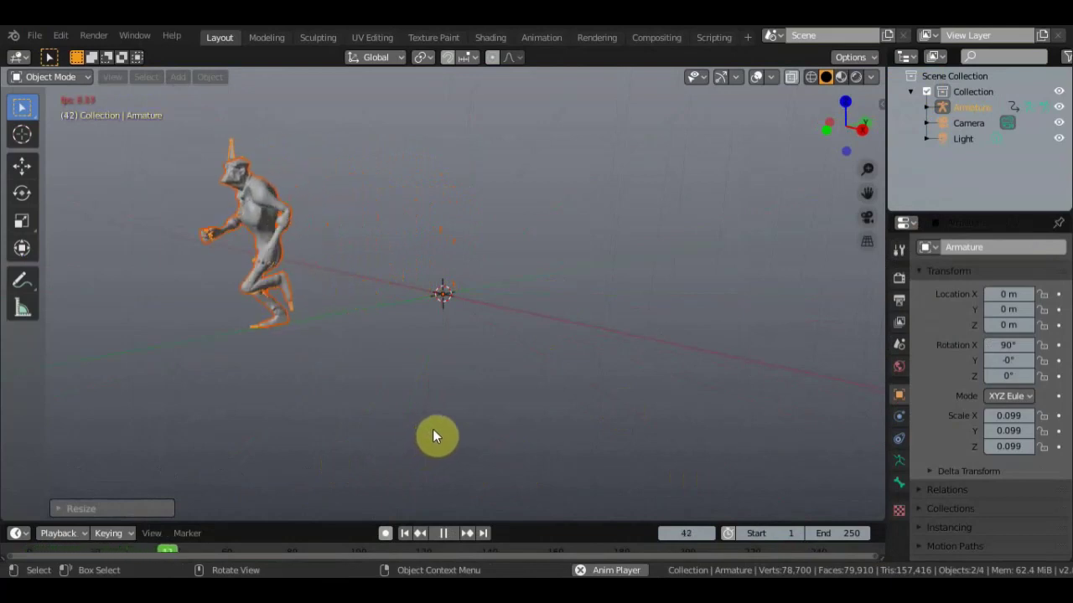
{"action": "key", "text": "space"}
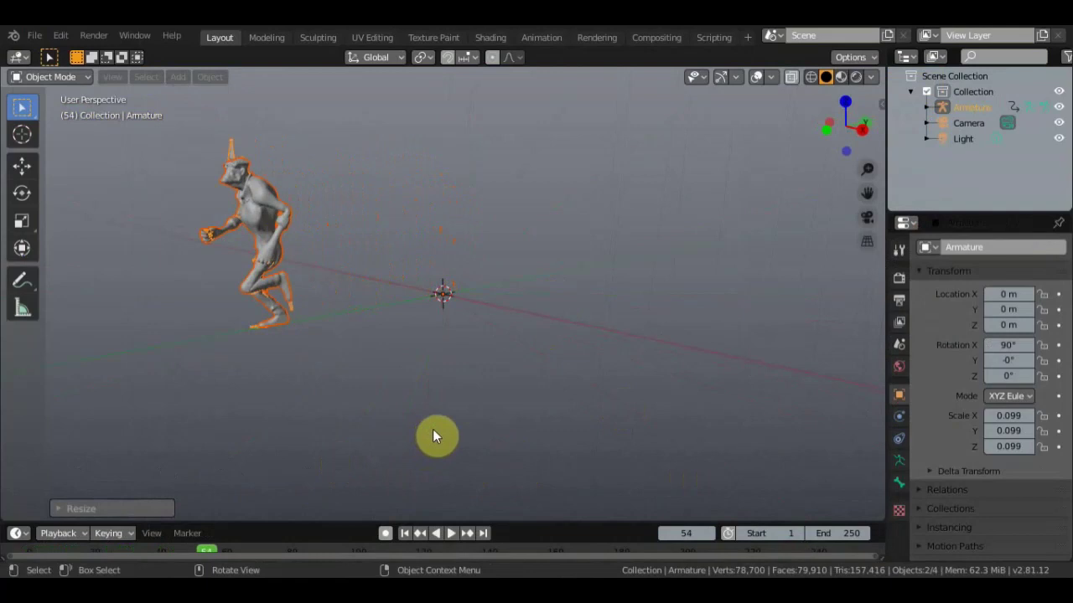
{"action": "scroll", "coordinate": [369, 377], "scroll_direction": "down", "scroll_amount": 2}
{"action": "mouse_move", "coordinate": [419, 368]}
{"action": "middle_mouse_down", "text": "shift"}
{"action": "mouse_move", "coordinate": [559, 334]}
{"action": "mouse_move", "coordinate": [488, 412]}
{"action": "middle_mouse_up", "text": "shift"}
{"action": "scroll", "coordinate": [559, 334], "scroll_direction": "up", "scroll_amount": 4}
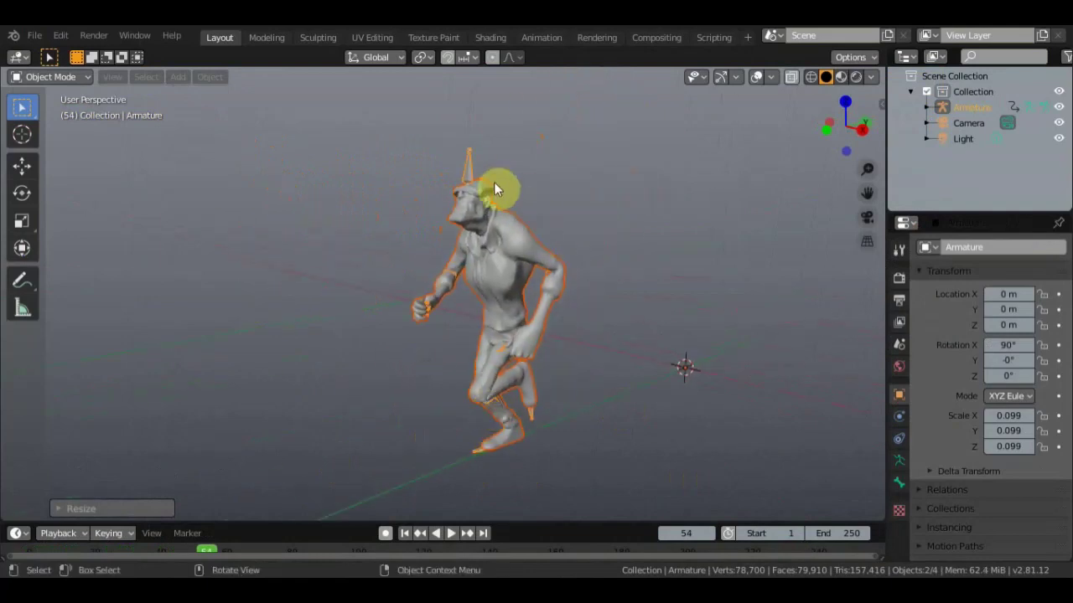
{"action": "left_click", "coordinate": [469, 177]}
{"action": "mouse_move", "coordinate": [539, 245]}
{"action": "middle_mouse_down"}
{"action": "mouse_move", "coordinate": [572, 254]}
{"action": "mouse_move", "coordinate": [601, 243]}
{"action": "middle_mouse_up"}
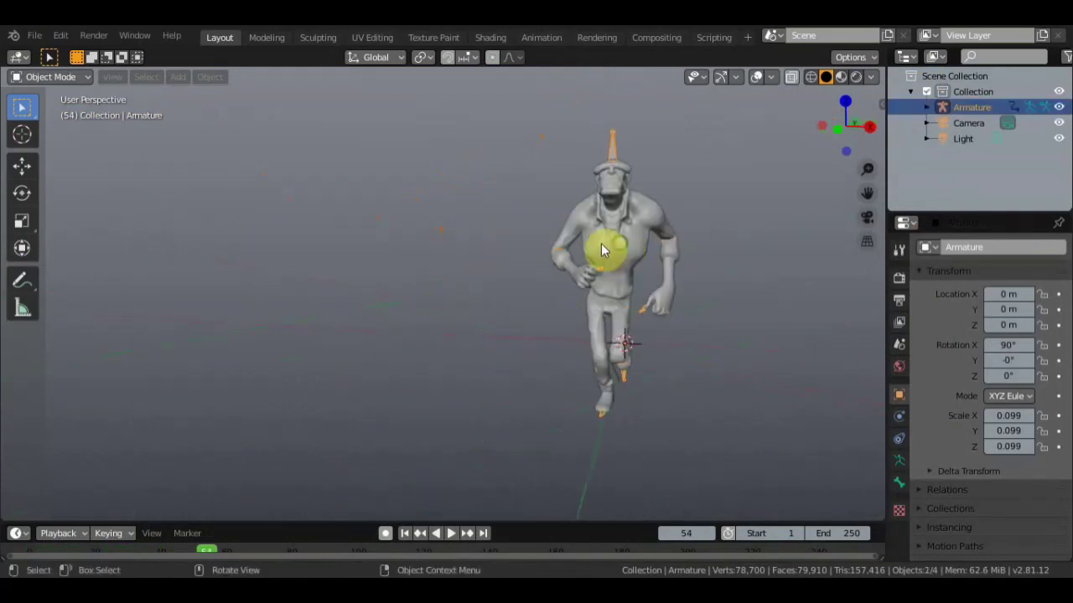
{"action": "left_click", "coordinate": [34, 36]}
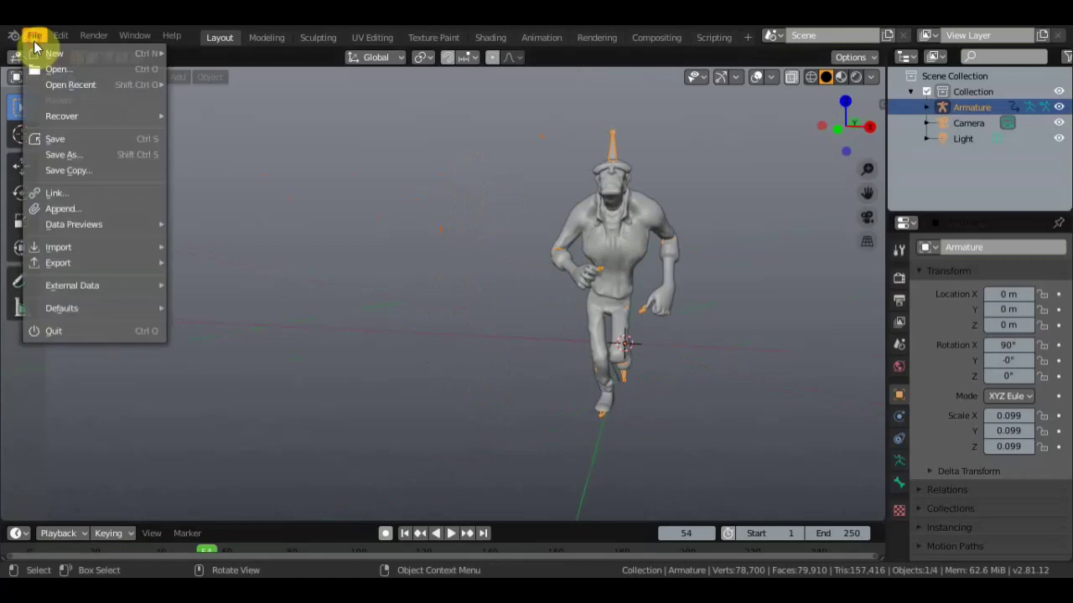
{"action": "mouse_move", "coordinate": [59, 262]}
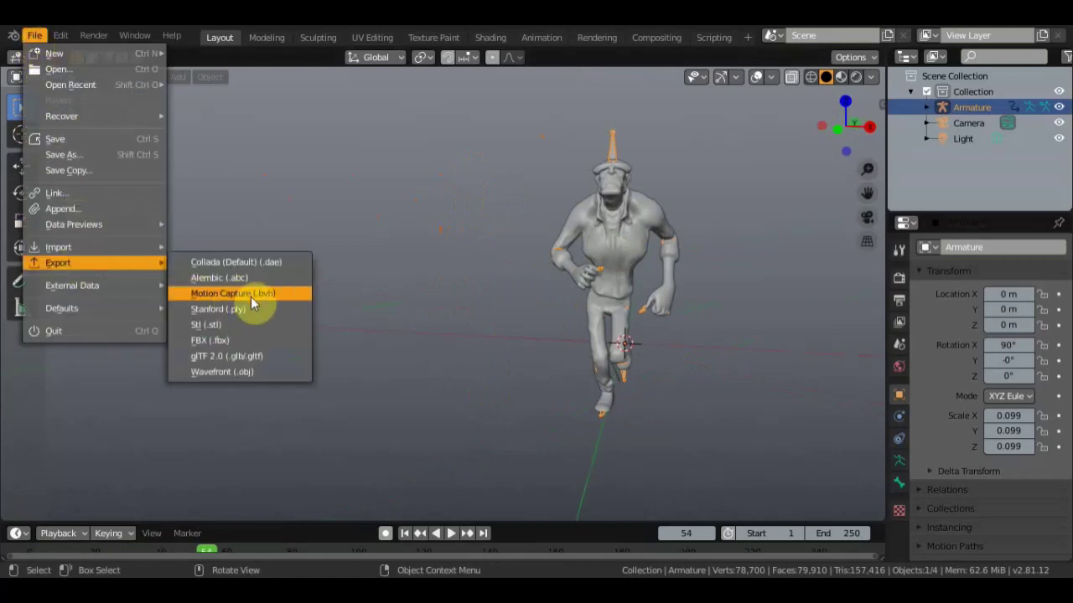
Export the animation as a BVH file named .tu.bvh on the Desktop.
{"action": "left_click", "coordinate": [250, 292]}
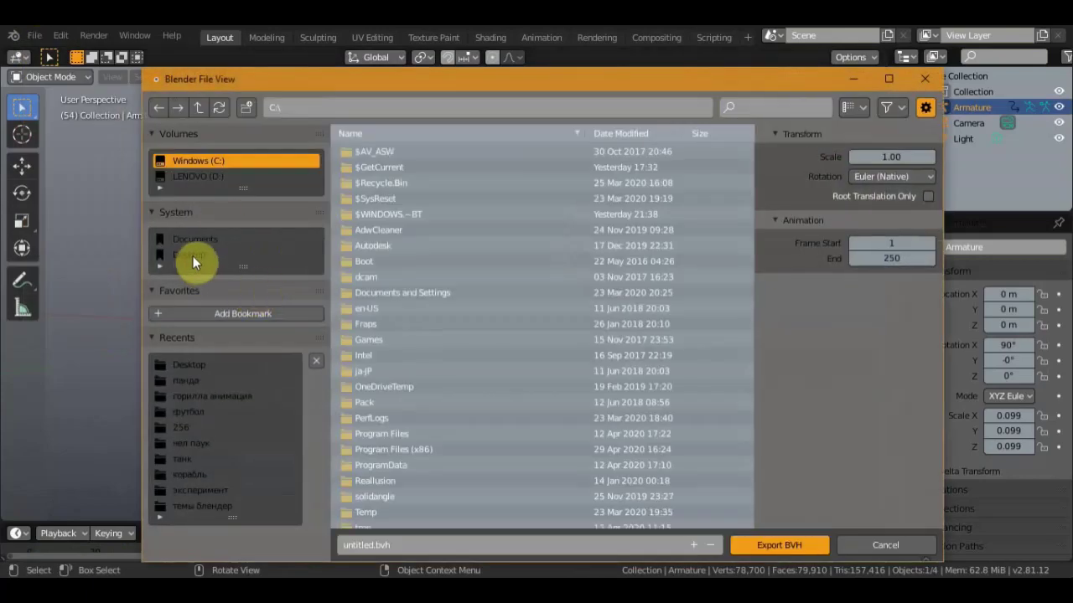
{"action": "left_click", "coordinate": [191, 255]}
{"action": "left_click", "coordinate": [429, 545]}
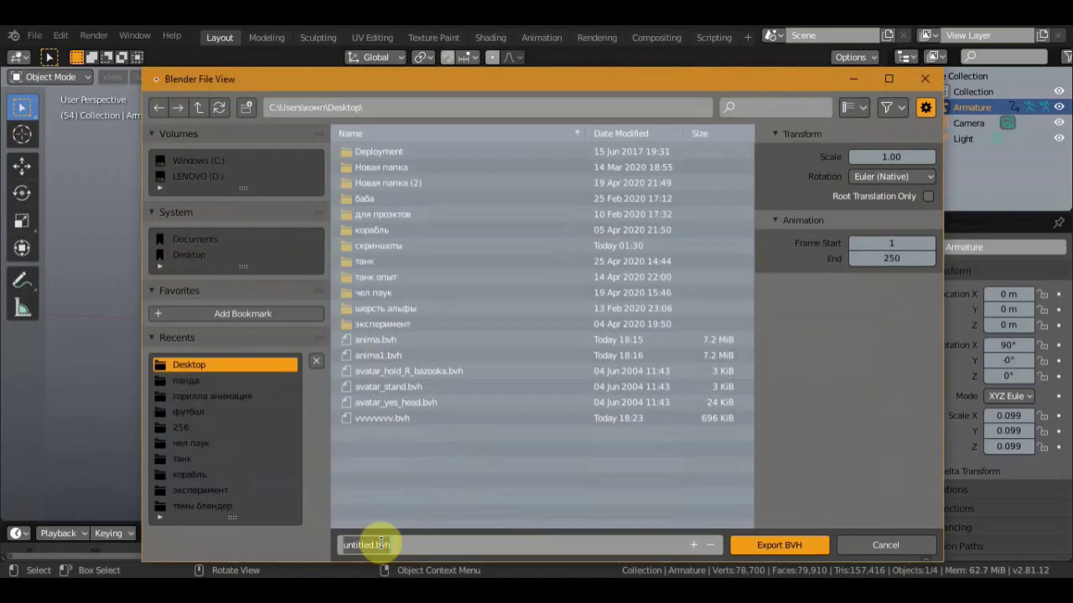
{"action": "type", "text": ",tu"}
{"action": "key", "text": "Return"}
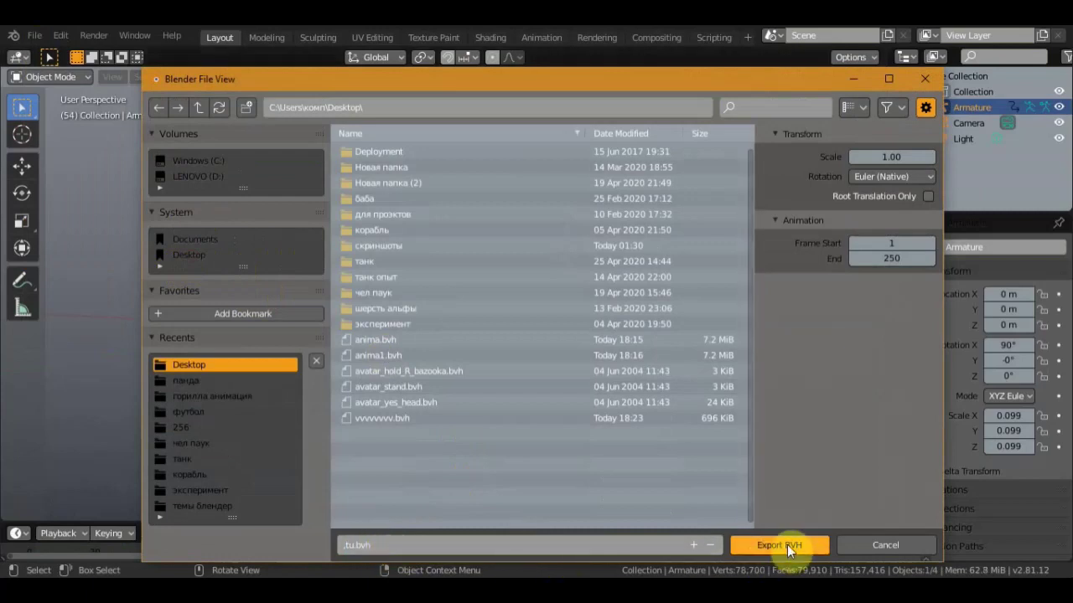
{"action": "left_click", "coordinate": [797, 546]}
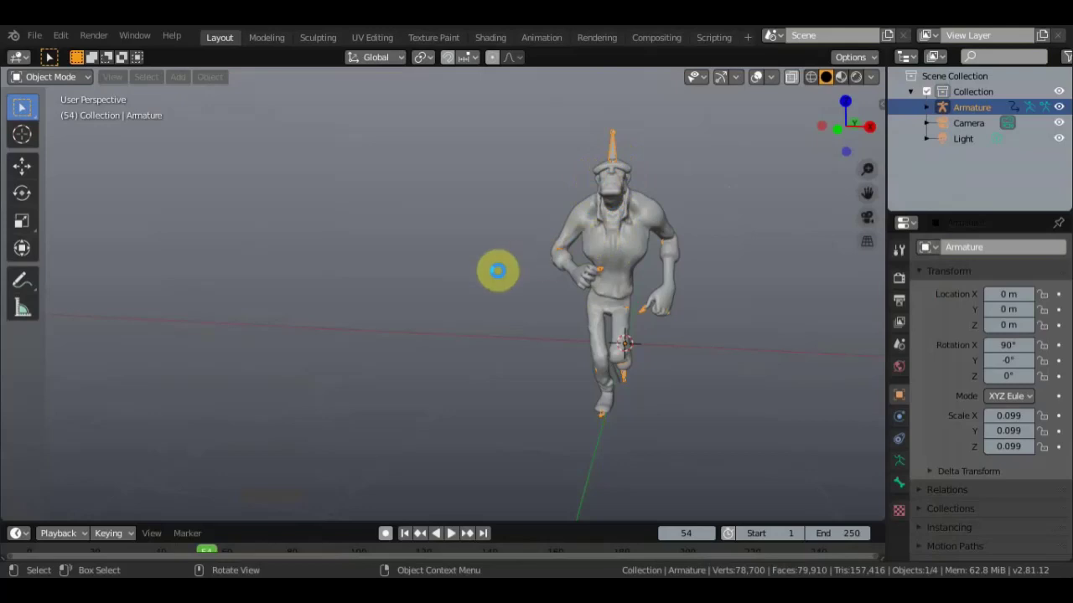
Delete the imported character mesh together with its armature.
{"action": "scroll", "coordinate": [496, 280], "scroll_direction": "down", "scroll_amount": 1}
{"action": "scroll", "coordinate": [496, 280], "scroll_direction": "up", "scroll_amount": 1}
{"action": "scroll", "coordinate": [507, 280], "scroll_direction": "down", "scroll_amount": 2}
{"action": "left_click", "coordinate": [566, 274]}
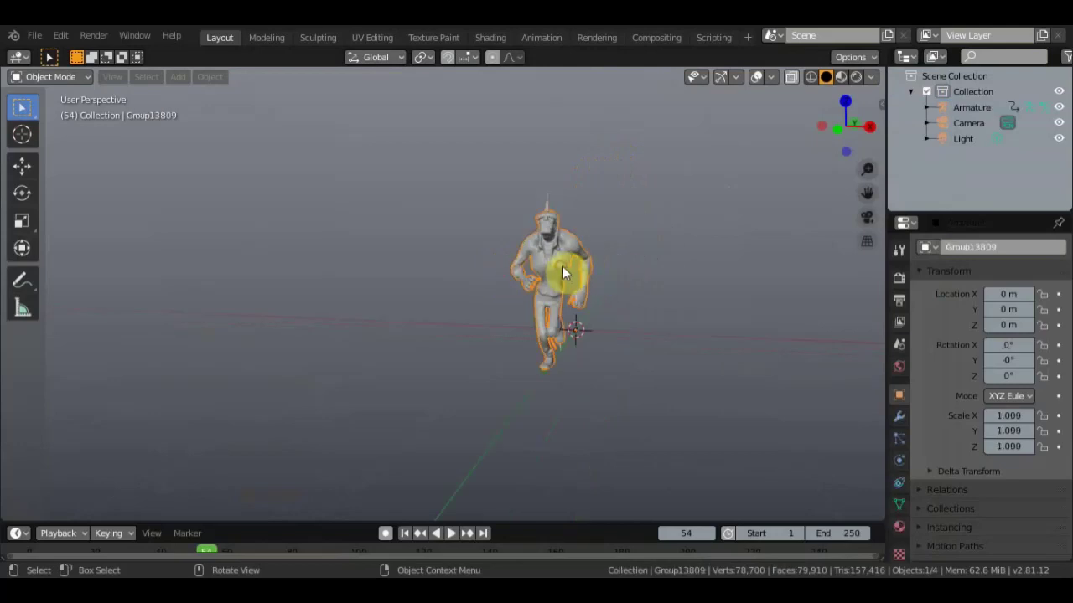
{"action": "left_click", "coordinate": [560, 208], "text": "shift"}
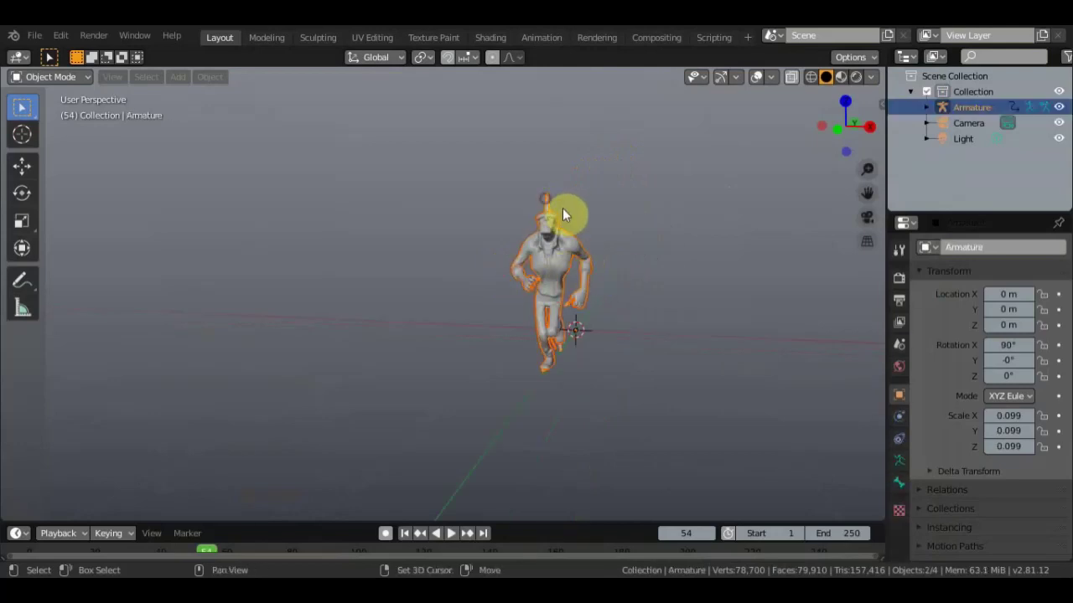
{"action": "key", "text": "Delete"}
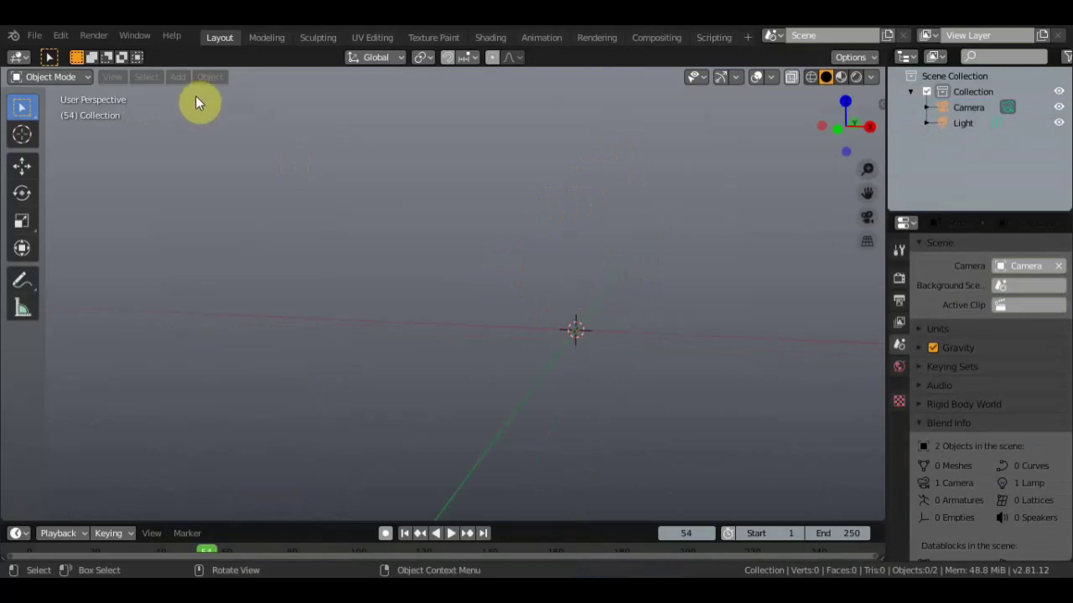
Add a Human (Meta-Rig) armature and frame it in the viewport.
{"action": "left_click", "coordinate": [178, 78]}
{"action": "mouse_move", "coordinate": [206, 196]}
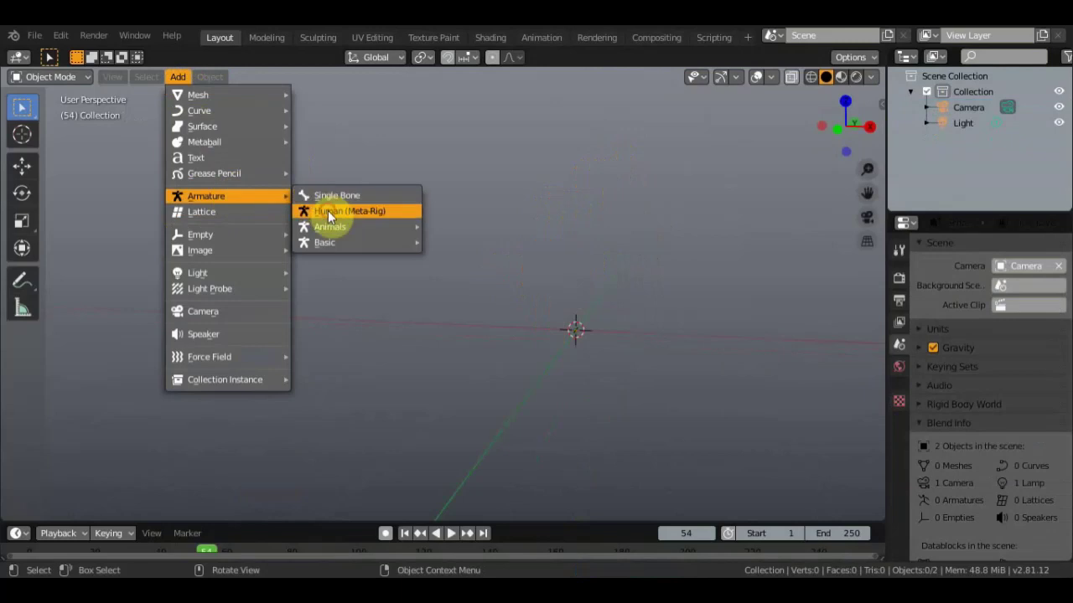
{"action": "left_click", "coordinate": [352, 213]}
{"action": "scroll", "coordinate": [637, 267], "scroll_direction": "up", "scroll_amount": 2}
{"action": "scroll", "coordinate": [718, 259], "scroll_direction": "up", "scroll_amount": 2}
{"action": "middle_click_drag", "start_coordinate": [718, 263], "coordinate": [421, 347], "text": "shift"}
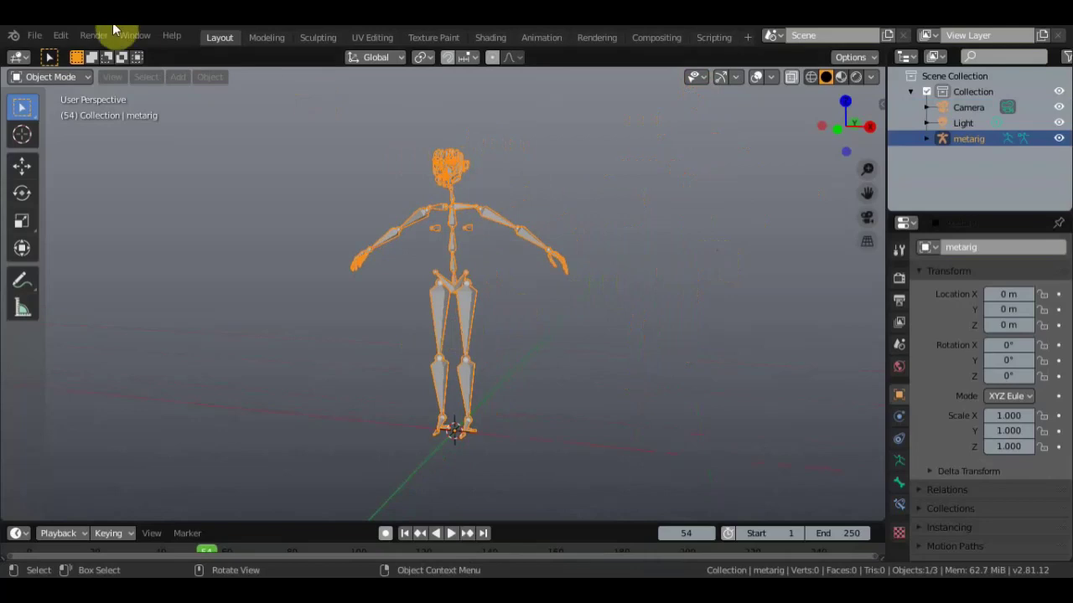
{"action": "left_click", "coordinate": [70, 39]}
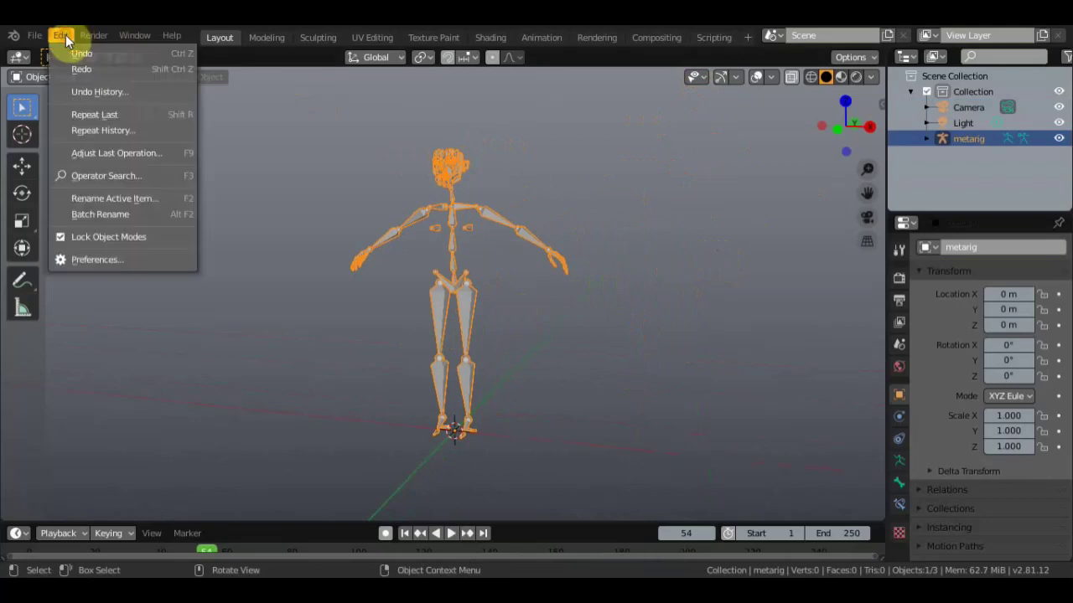
Install the add-on from retarget-bvh-v2.0-20200329.zip on the Desktop.
{"action": "left_click", "coordinate": [106, 263]}
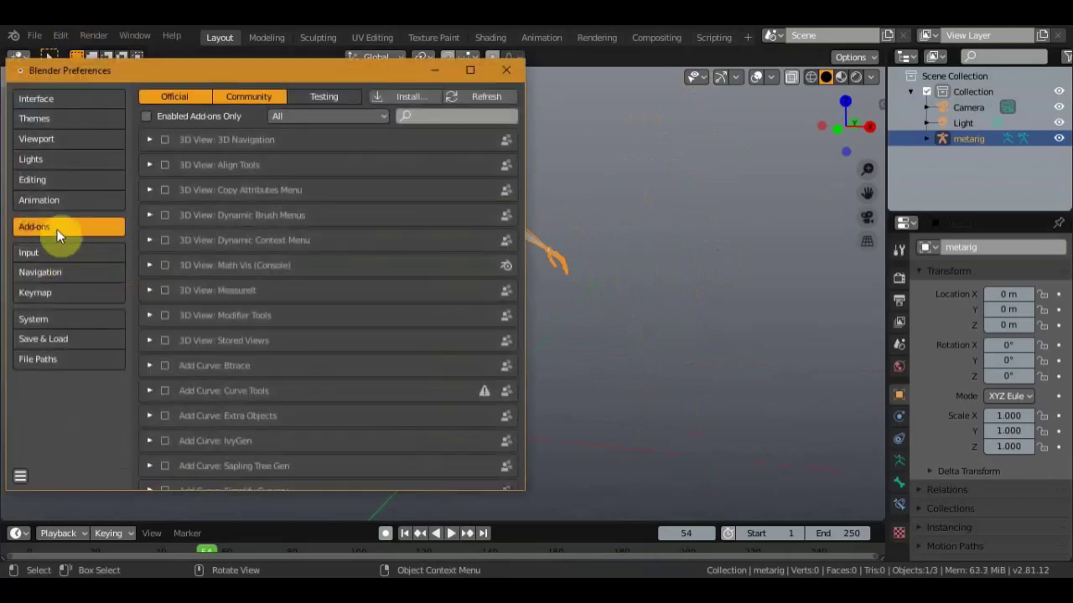
{"action": "left_click", "coordinate": [410, 97]}
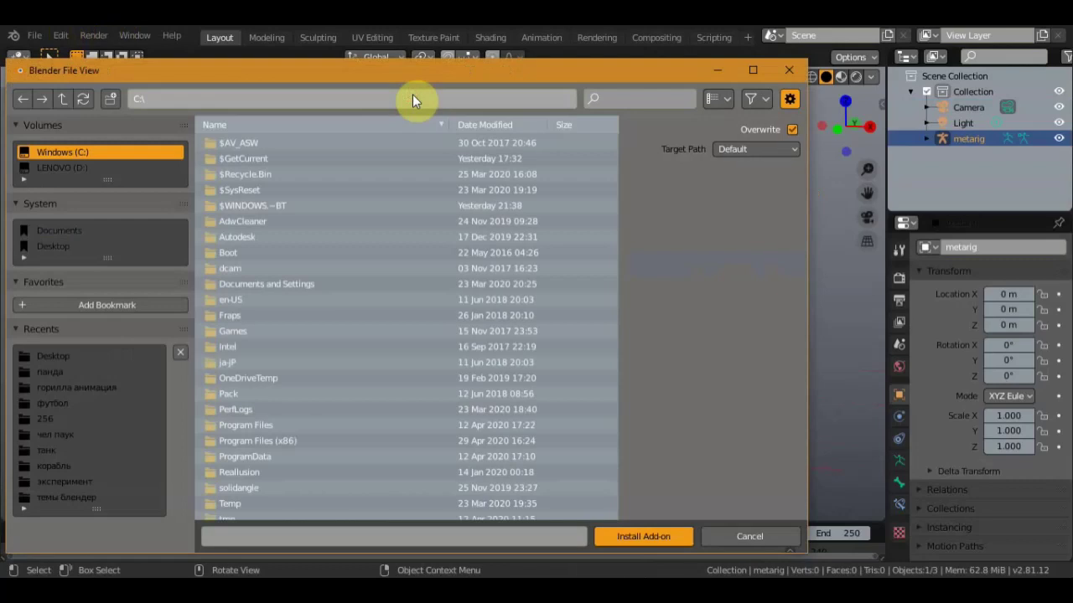
{"action": "left_click", "coordinate": [54, 245]}
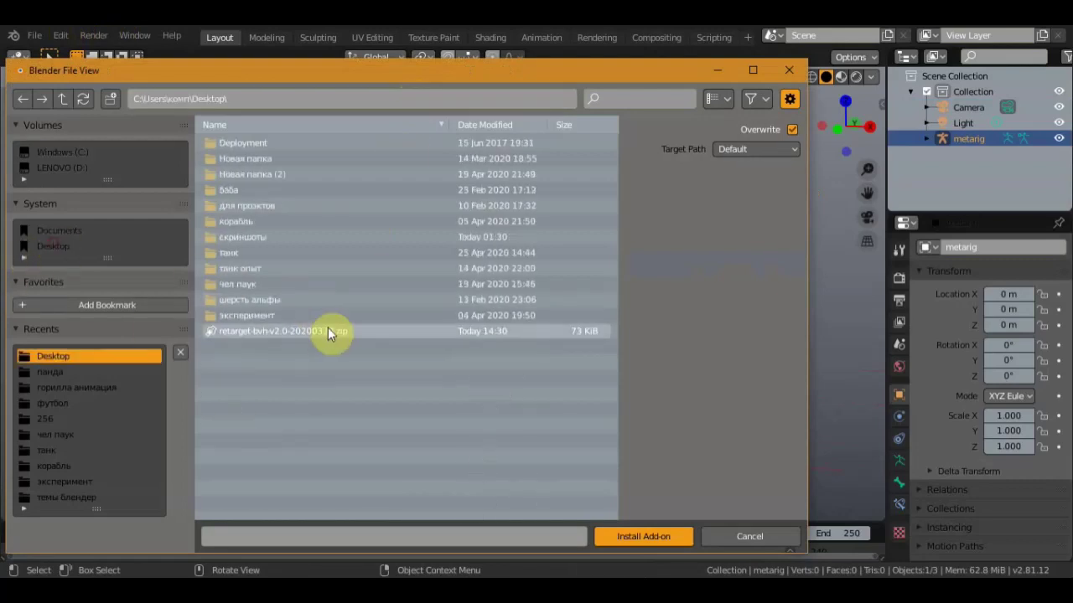
{"action": "left_click", "coordinate": [254, 333]}
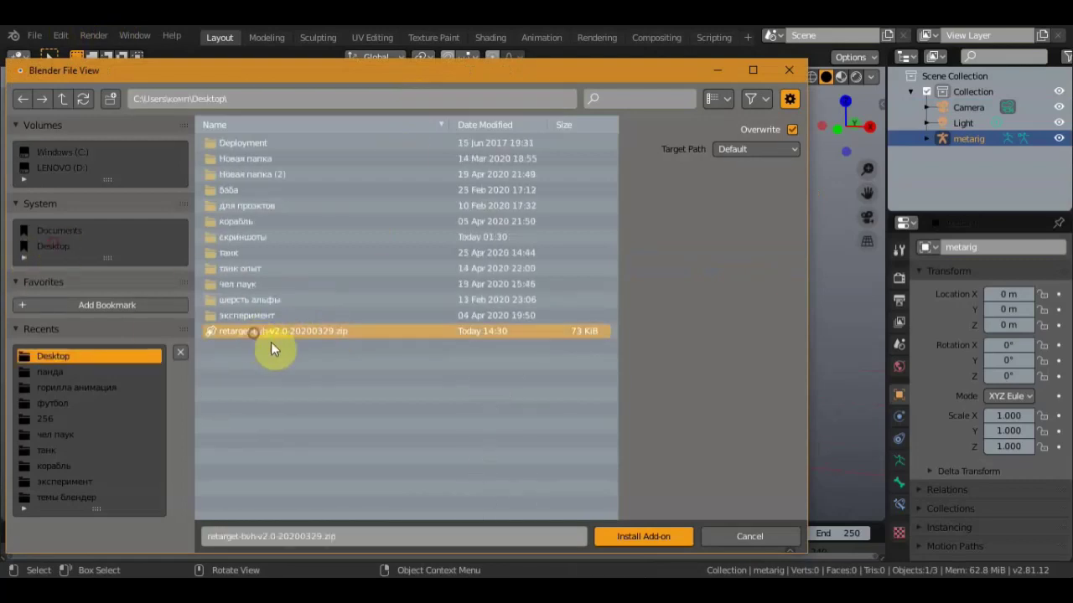
{"action": "left_click", "coordinate": [642, 536]}
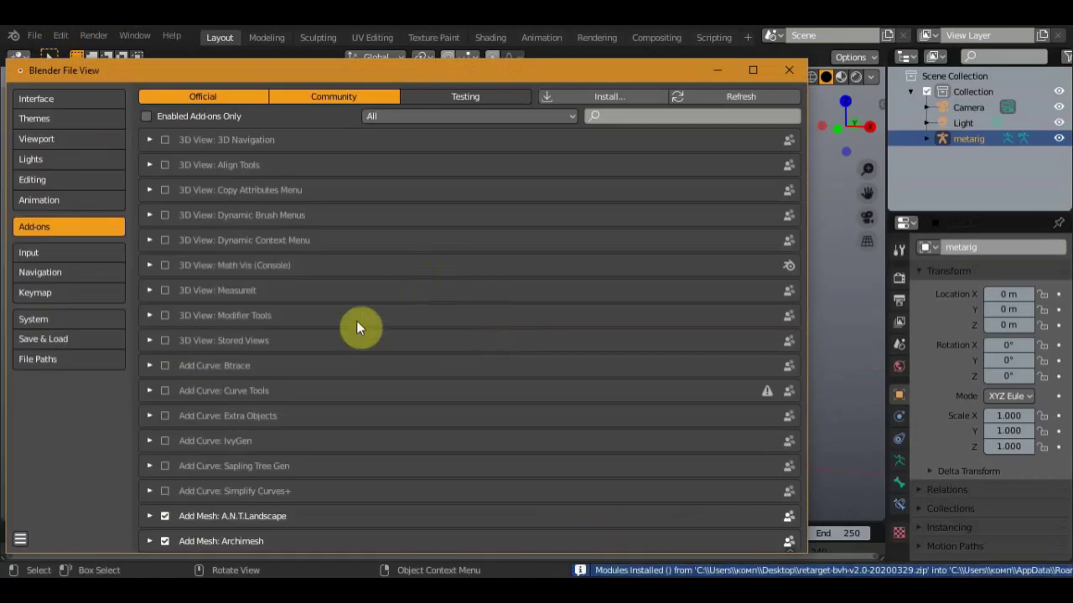
Enable Animation: BVH Retargeter in the add-ons list and close Preferences.
{"action": "scroll", "coordinate": [355, 324], "scroll_direction": "down", "scroll_amount": 2}
{"action": "scroll", "coordinate": [354, 327], "scroll_direction": "down", "scroll_amount": 3}
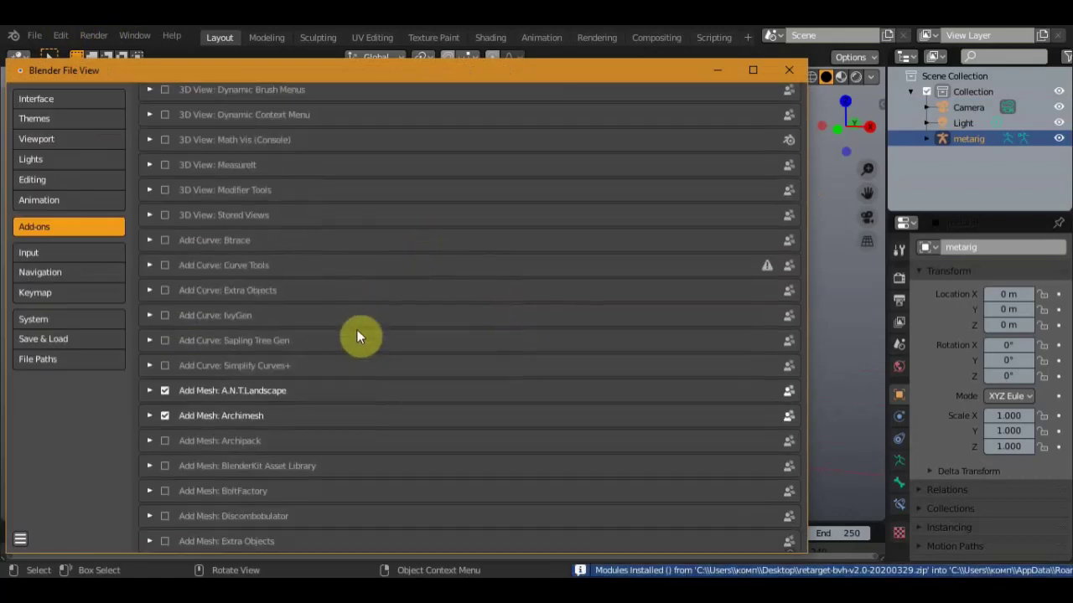
{"action": "scroll", "coordinate": [357, 336], "scroll_direction": "down", "scroll_amount": 2}
{"action": "scroll", "coordinate": [356, 336], "scroll_direction": "down", "scroll_amount": 2}
{"action": "scroll", "coordinate": [356, 336], "scroll_direction": "down", "scroll_amount": 7}
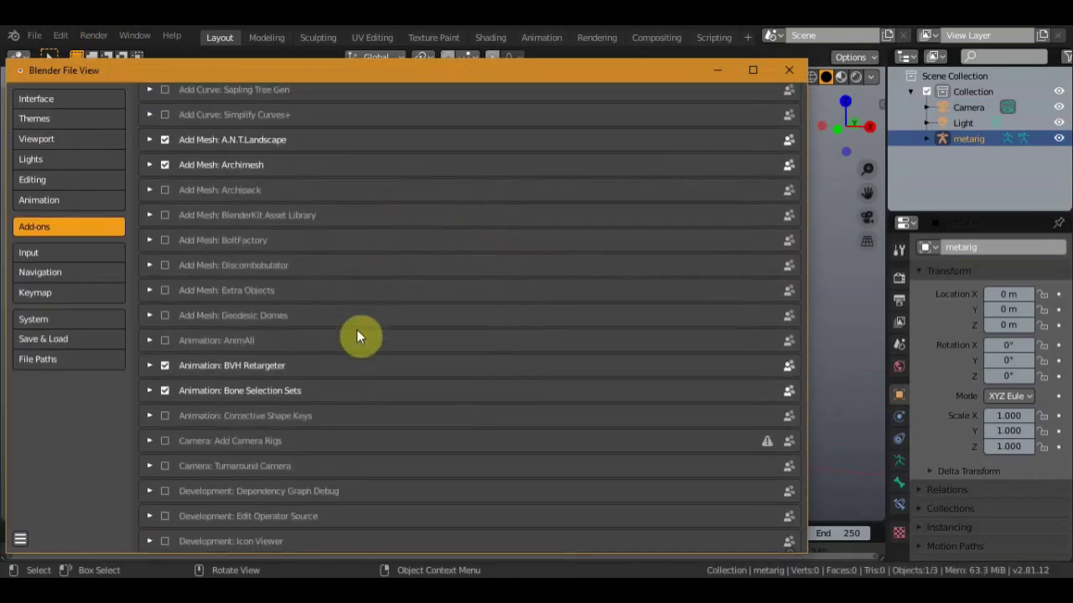
{"action": "scroll", "coordinate": [356, 336], "scroll_direction": "down", "scroll_amount": 4}
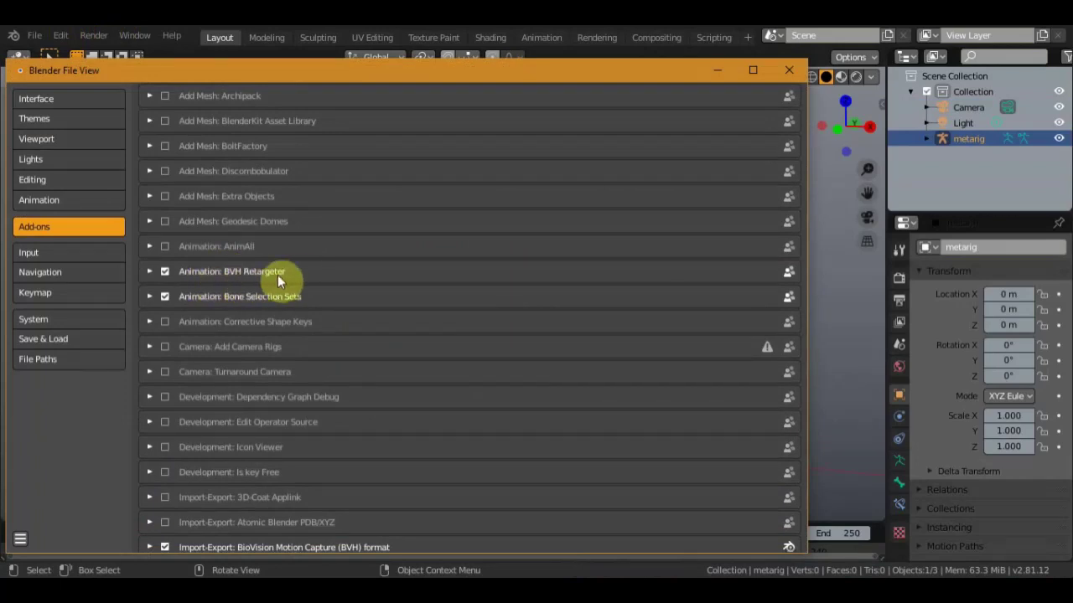
{"action": "left_click", "coordinate": [164, 272]}
{"action": "scroll", "coordinate": [304, 249], "scroll_direction": "up", "scroll_amount": 7}
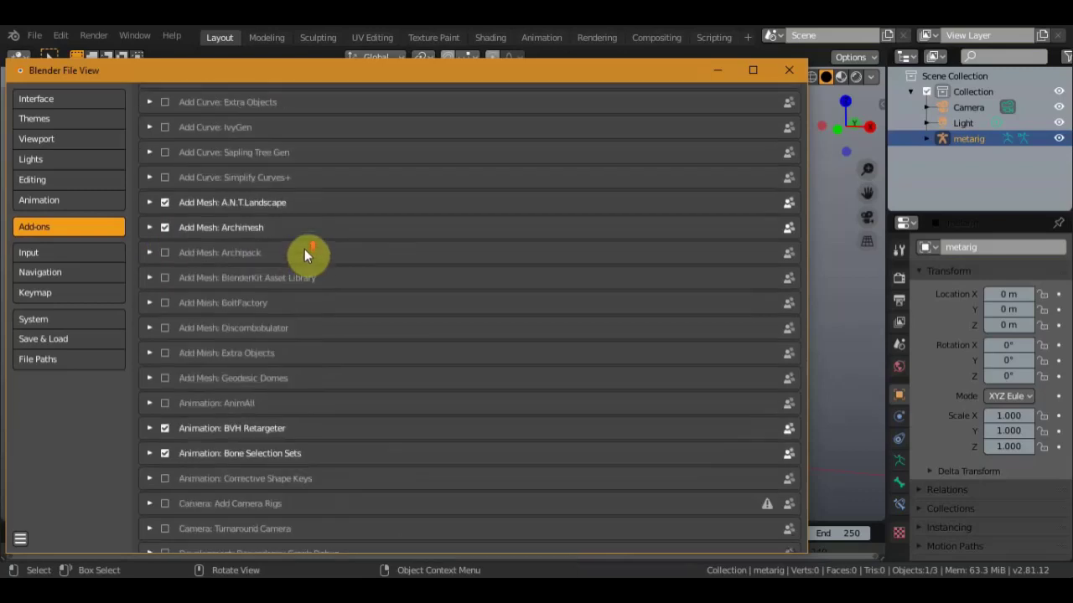
{"action": "scroll", "coordinate": [306, 249], "scroll_direction": "down", "scroll_amount": 3}
{"action": "scroll", "coordinate": [307, 249], "scroll_direction": "down", "scroll_amount": 6}
{"action": "scroll", "coordinate": [308, 248], "scroll_direction": "down", "scroll_amount": 1}
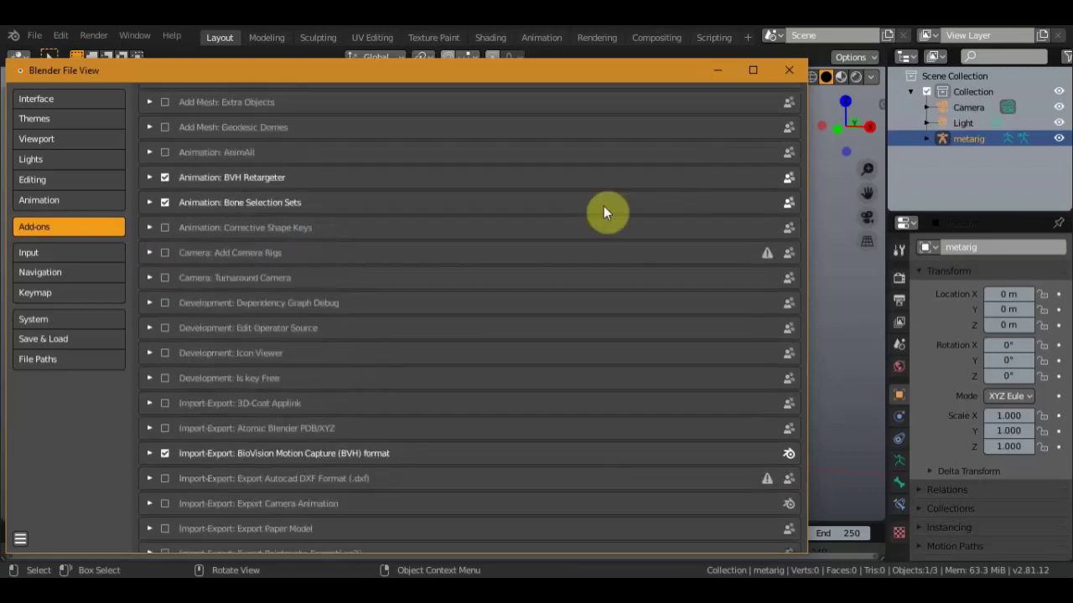
{"action": "left_click", "coordinate": [789, 70]}
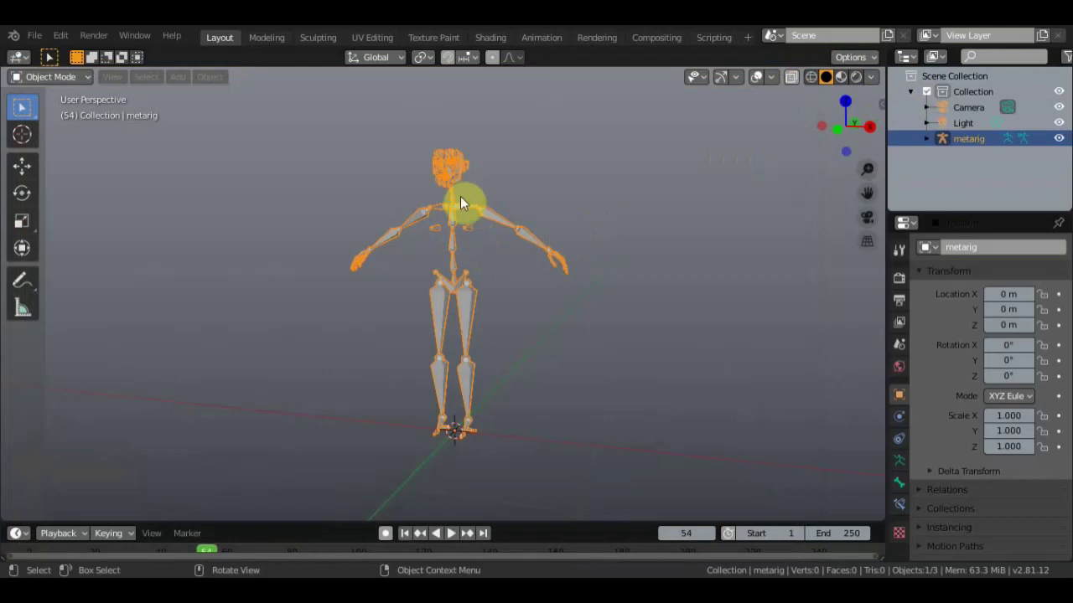
In Edit Mode, delete the breast.L and breast.R bones, then return to Object Mode.
{"action": "scroll", "coordinate": [473, 208], "scroll_direction": "up", "scroll_amount": 1}
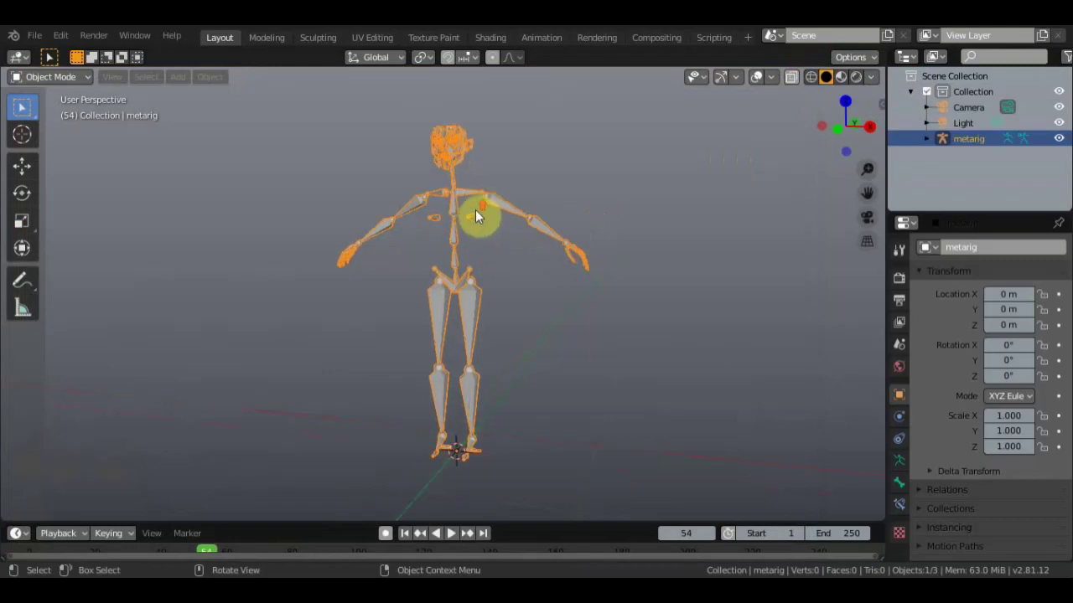
{"action": "key", "text": "Tab"}
{"action": "scroll", "coordinate": [482, 214], "scroll_direction": "up", "scroll_amount": 1}
{"action": "scroll", "coordinate": [492, 221], "scroll_direction": "up", "scroll_amount": 2}
{"action": "scroll", "coordinate": [520, 213], "scroll_direction": "up", "scroll_amount": 3, "text": "shift"}
{"action": "scroll", "coordinate": [500, 285], "scroll_direction": "up", "scroll_amount": 1, "text": "shift"}
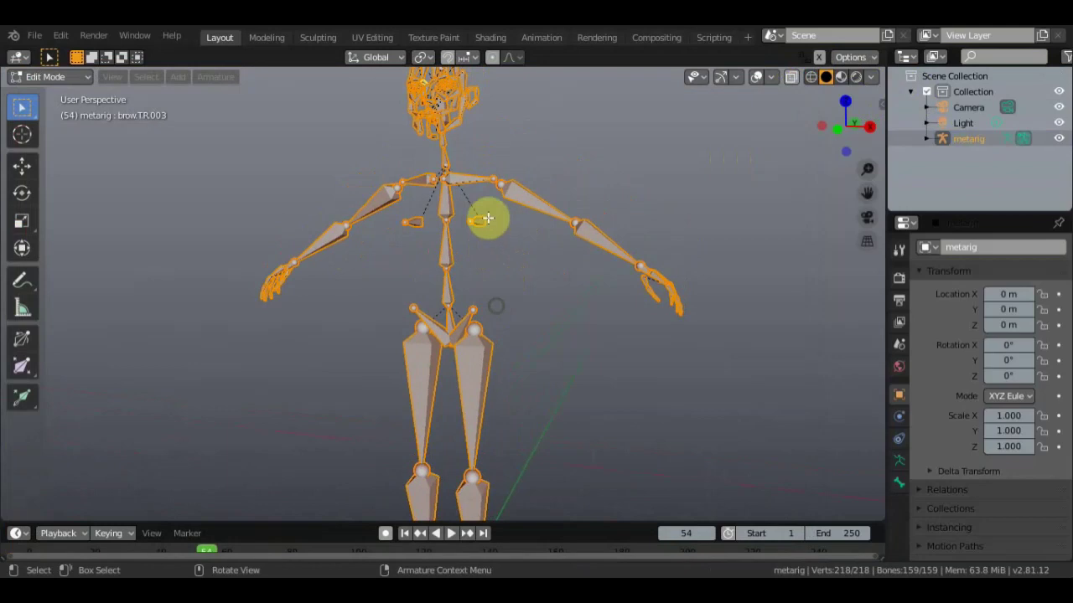
{"action": "left_click", "coordinate": [477, 223]}
{"action": "left_click", "coordinate": [414, 223], "text": "shift"}
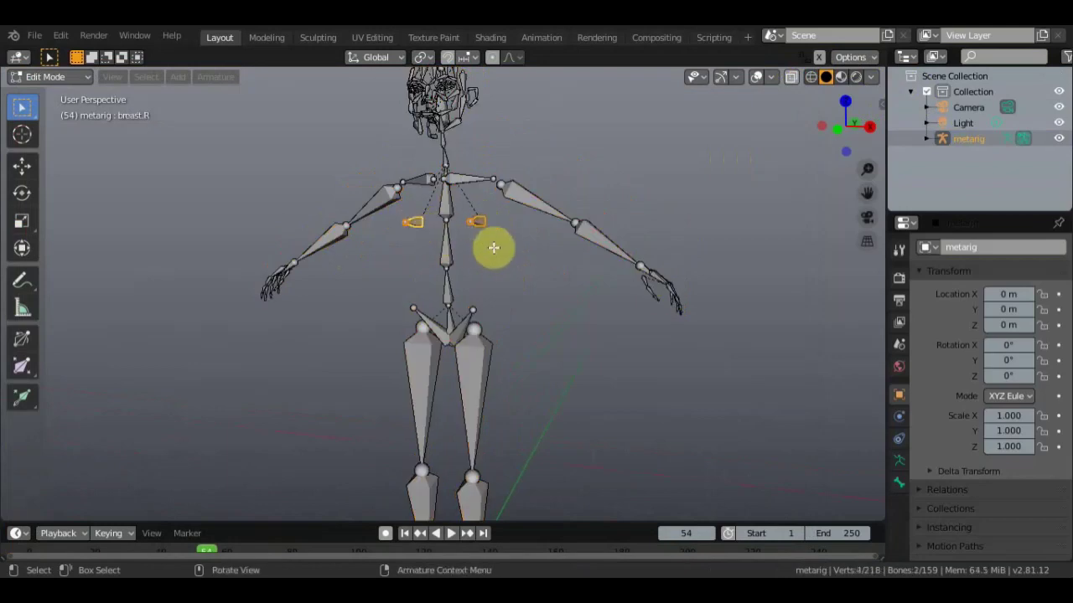
{"action": "key", "text": "x"}
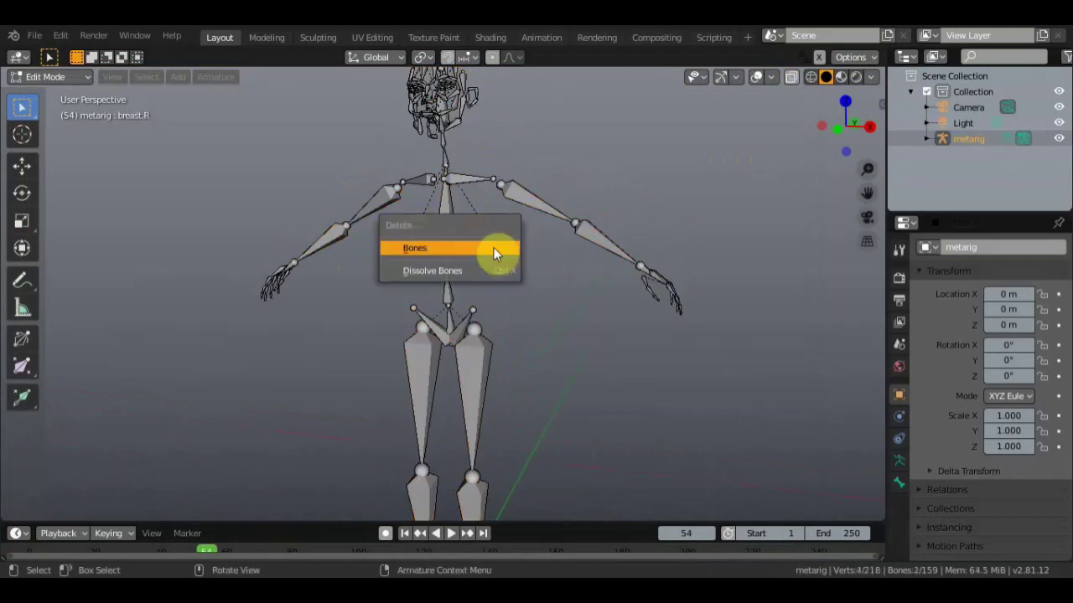
{"action": "left_click", "coordinate": [491, 249]}
{"action": "scroll", "coordinate": [513, 251], "scroll_direction": "down", "scroll_amount": 1}
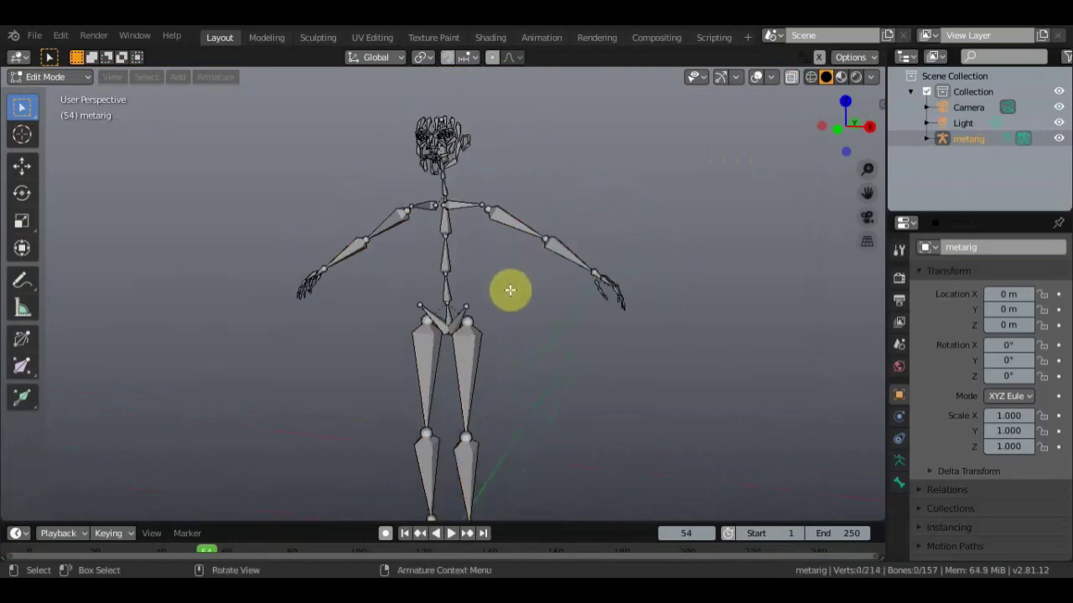
{"action": "mouse_move", "coordinate": [512, 289]}
{"action": "middle_mouse_down"}
{"action": "mouse_move", "coordinate": [535, 285]}
{"action": "mouse_move", "coordinate": [550, 260]}
{"action": "mouse_move", "coordinate": [520, 278]}
{"action": "mouse_move", "coordinate": [536, 280]}
{"action": "mouse_move", "coordinate": [531, 325]}
{"action": "mouse_move", "coordinate": [536, 308]}
{"action": "middle_mouse_up"}
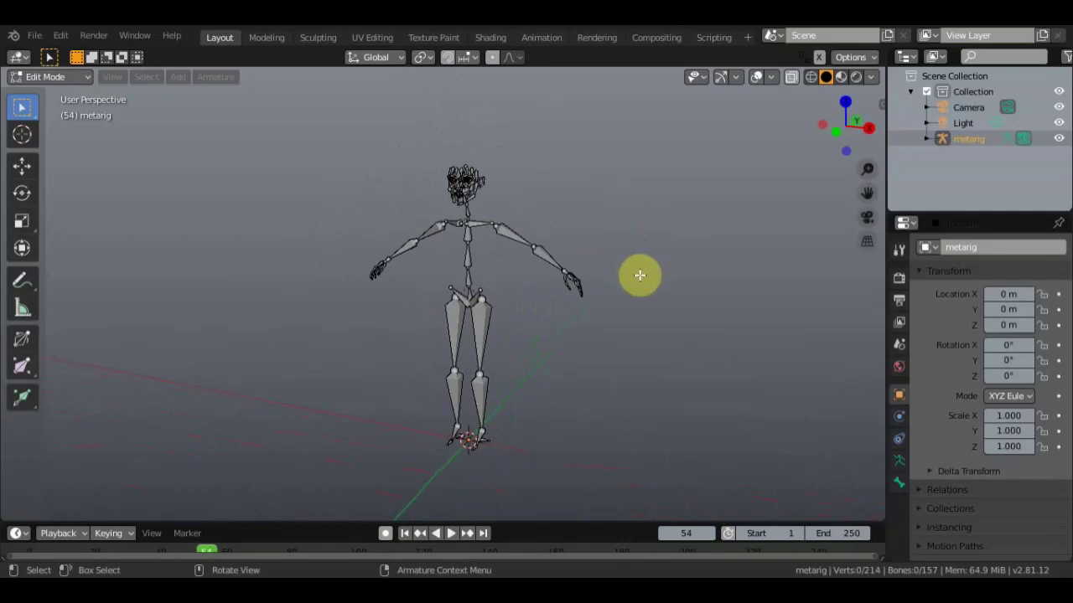
{"action": "key", "text": "Tab"}
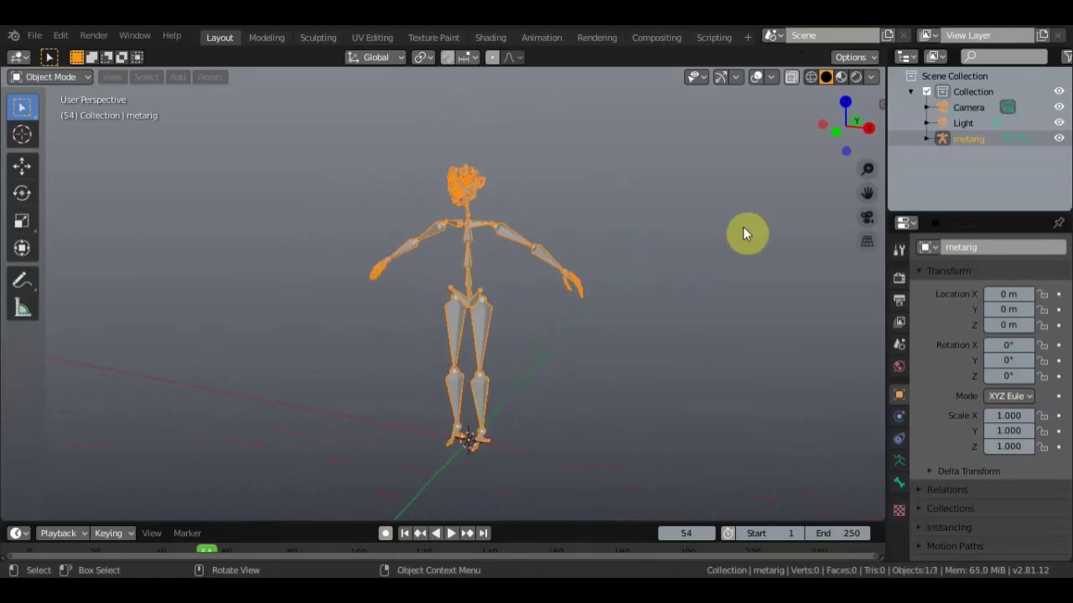
Load and retarget .tu.bvh from the Desktop via the sidebar's BVH tab.
{"action": "key", "text": "n"}
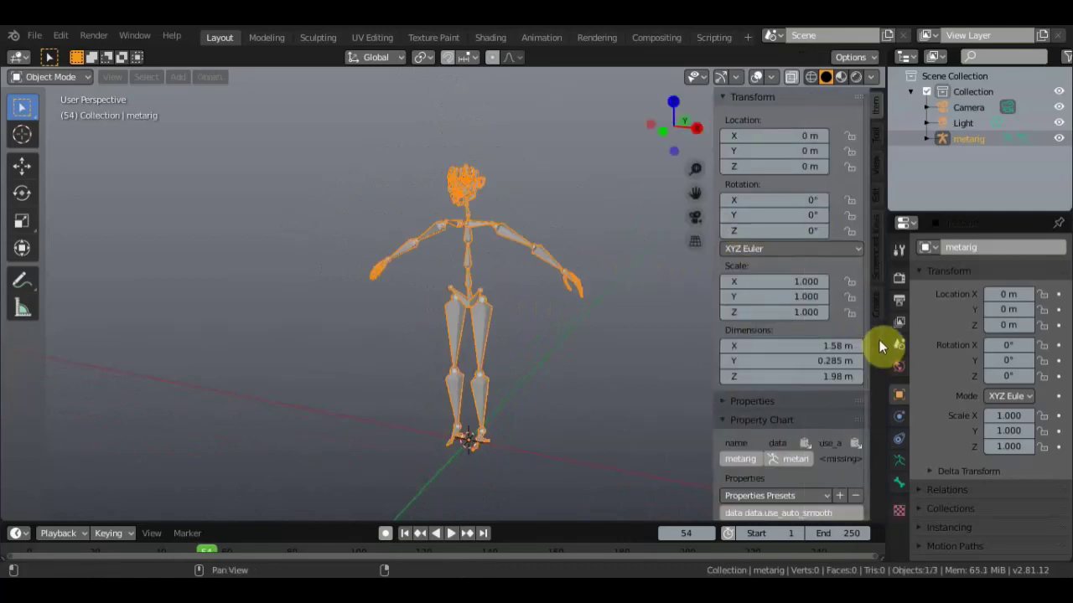
{"action": "left_click", "coordinate": [876, 341]}
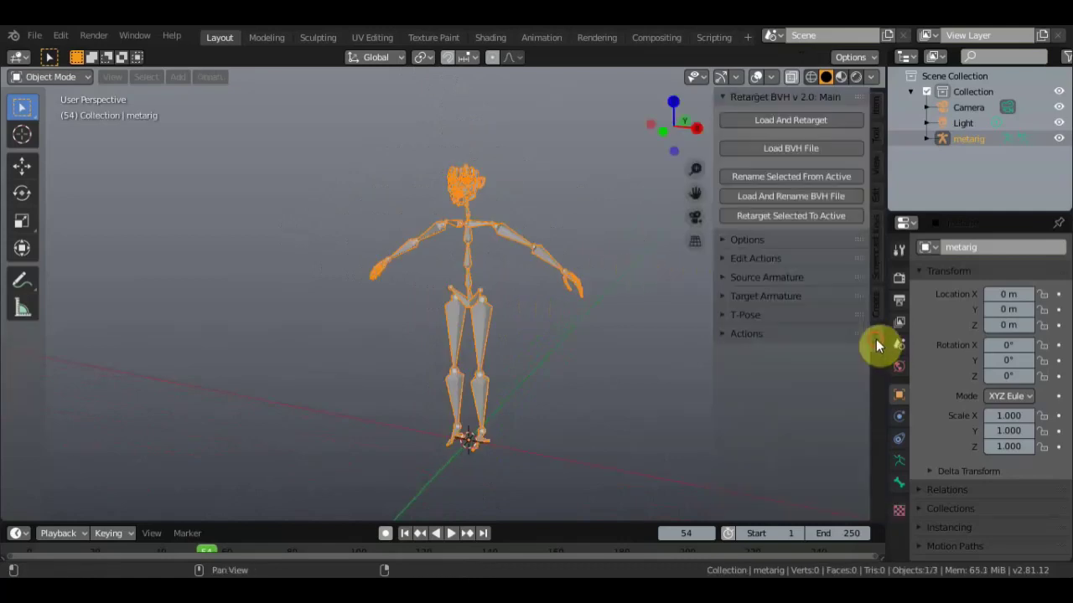
{"action": "left_click", "coordinate": [781, 120]}
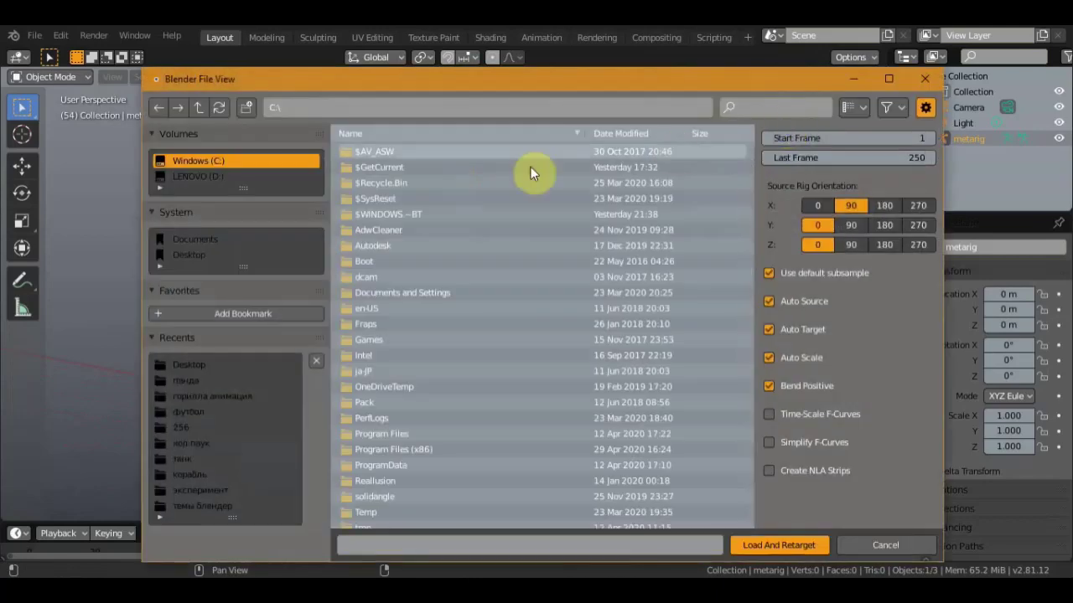
{"action": "left_click", "coordinate": [187, 253]}
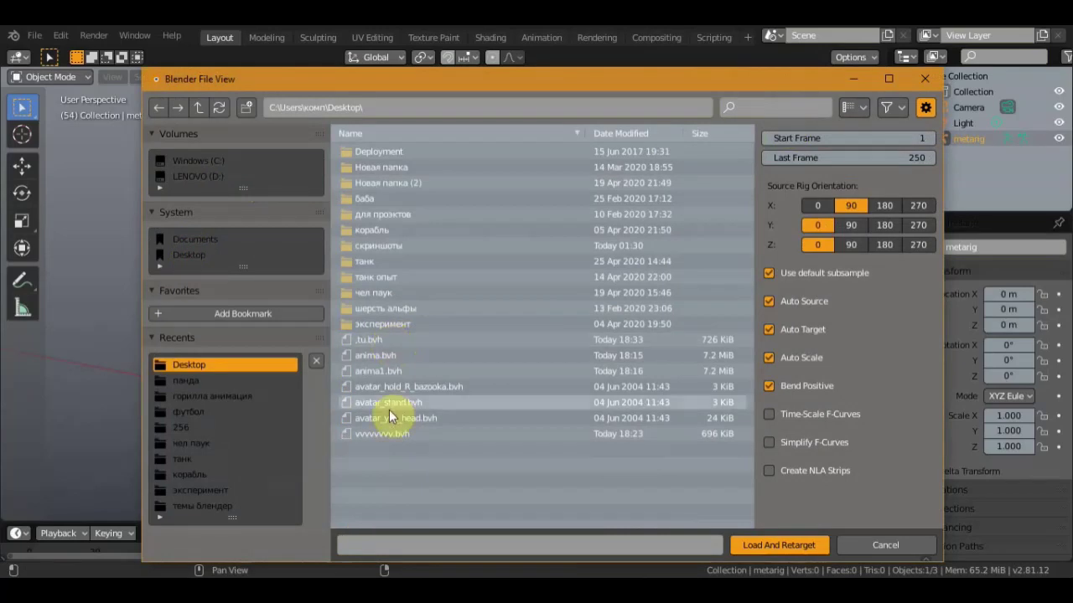
{"action": "left_click", "coordinate": [374, 339]}
{"action": "left_click", "coordinate": [787, 545]}
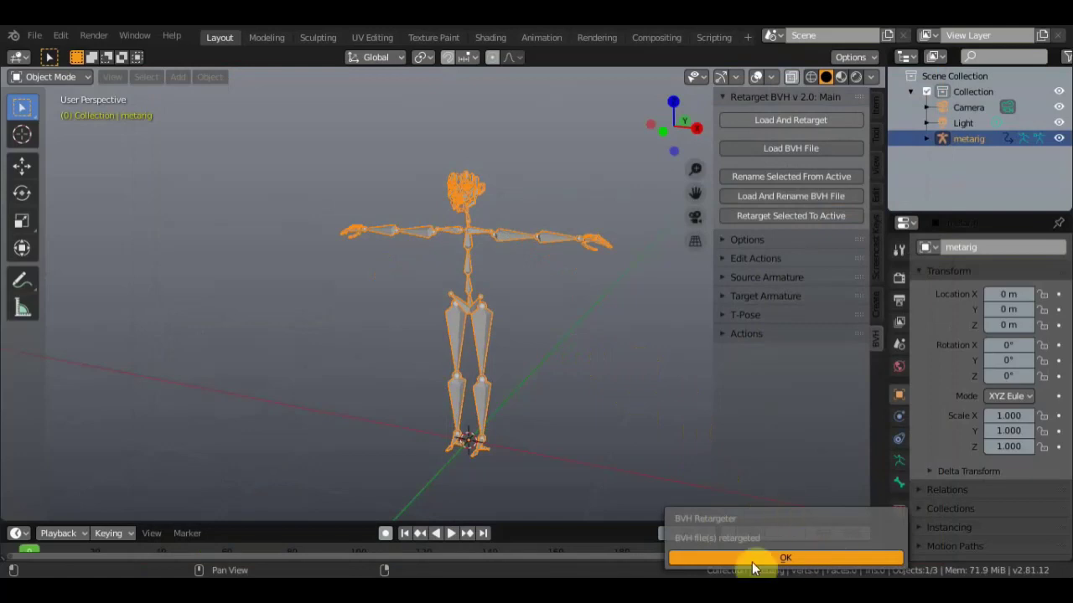
Dismiss the retarget confirmation and play and pause the retargeted animation.
{"action": "left_click", "coordinate": [782, 560]}
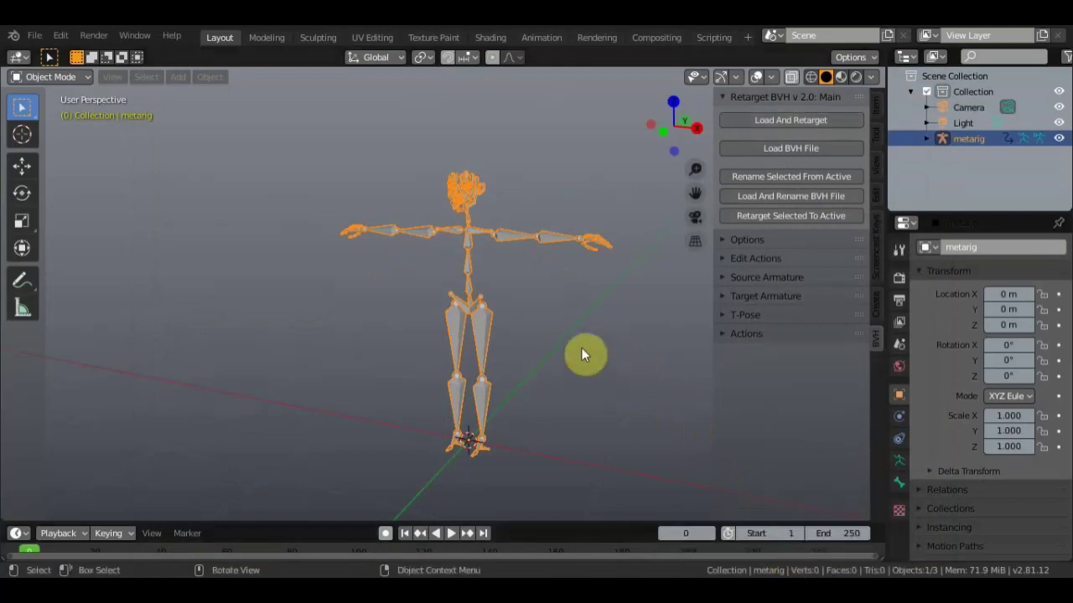
{"action": "scroll", "coordinate": [584, 355], "scroll_direction": "up", "scroll_amount": 2}
{"action": "scroll", "coordinate": [584, 355], "scroll_direction": "down", "scroll_amount": 1}
{"action": "scroll", "coordinate": [584, 355], "scroll_direction": "down", "scroll_amount": 2}
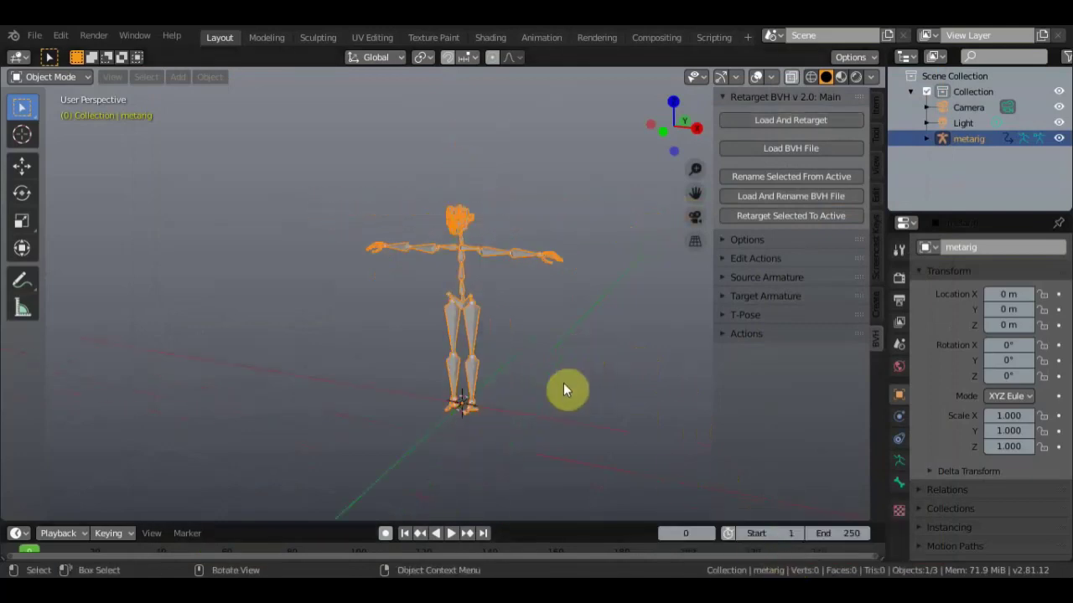
{"action": "left_click", "coordinate": [450, 534]}
{"action": "scroll", "coordinate": [521, 470], "scroll_direction": "down", "scroll_amount": 2}
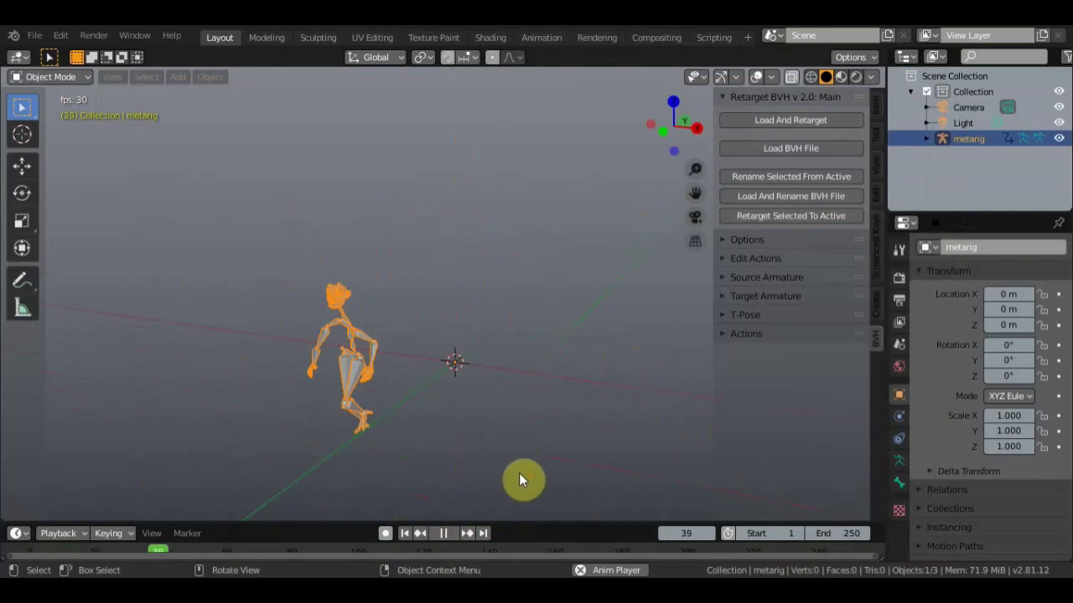
{"action": "scroll", "coordinate": [519, 473], "scroll_direction": "down", "scroll_amount": 1}
{"action": "left_click", "coordinate": [442, 536]}
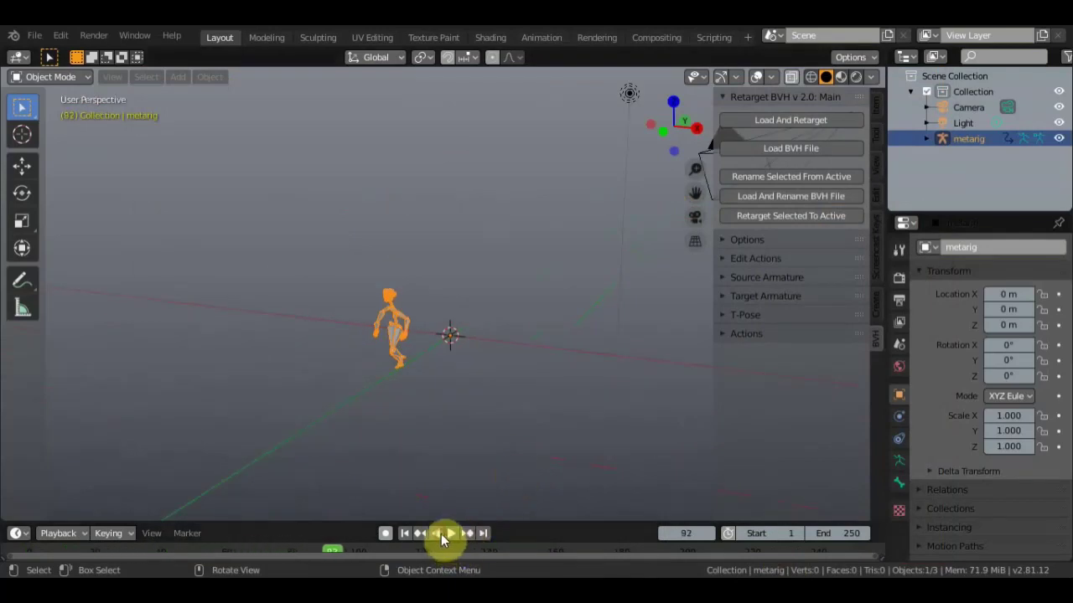
{"action": "left_click", "coordinate": [450, 537]}
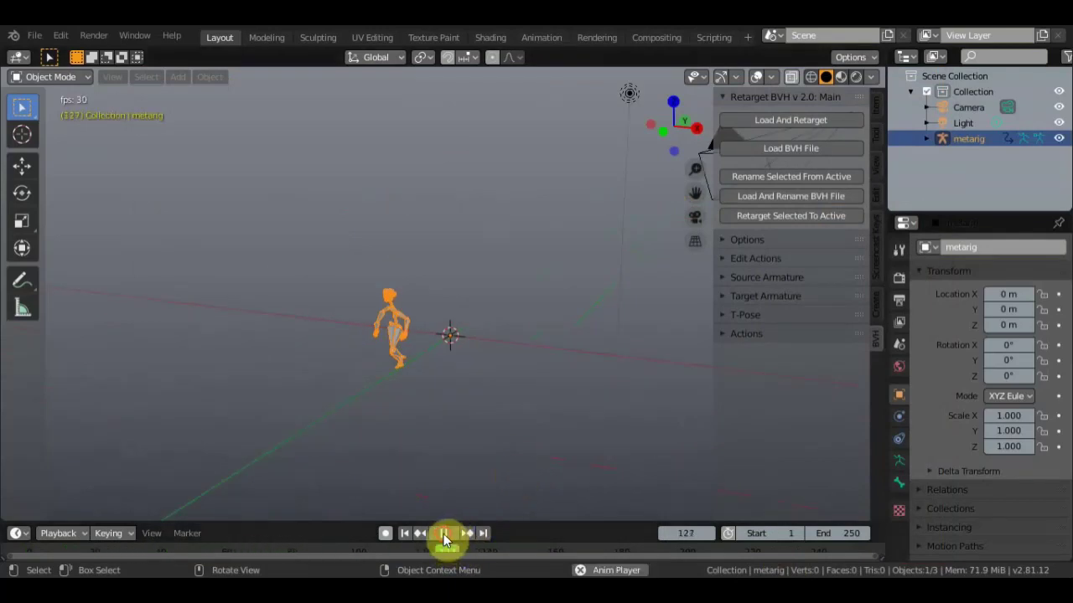
{"action": "left_click", "coordinate": [448, 537]}
Rewind to frame 0, replay the animation, and pan to centre the character.
{"action": "left_click_drag", "start_coordinate": [456, 548], "coordinate": [19, 523]}
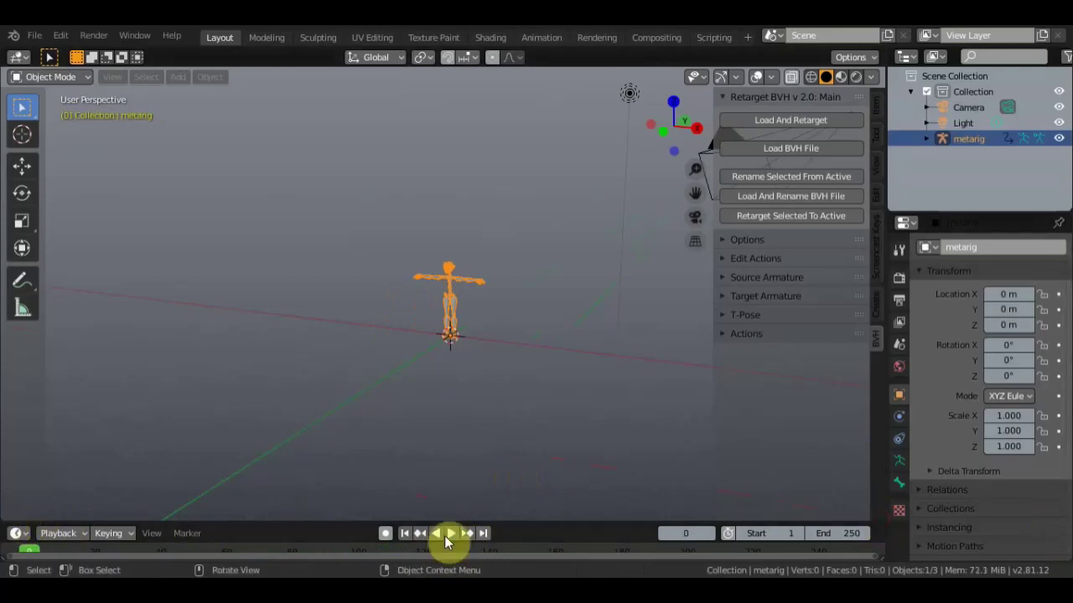
{"action": "left_click", "coordinate": [448, 535]}
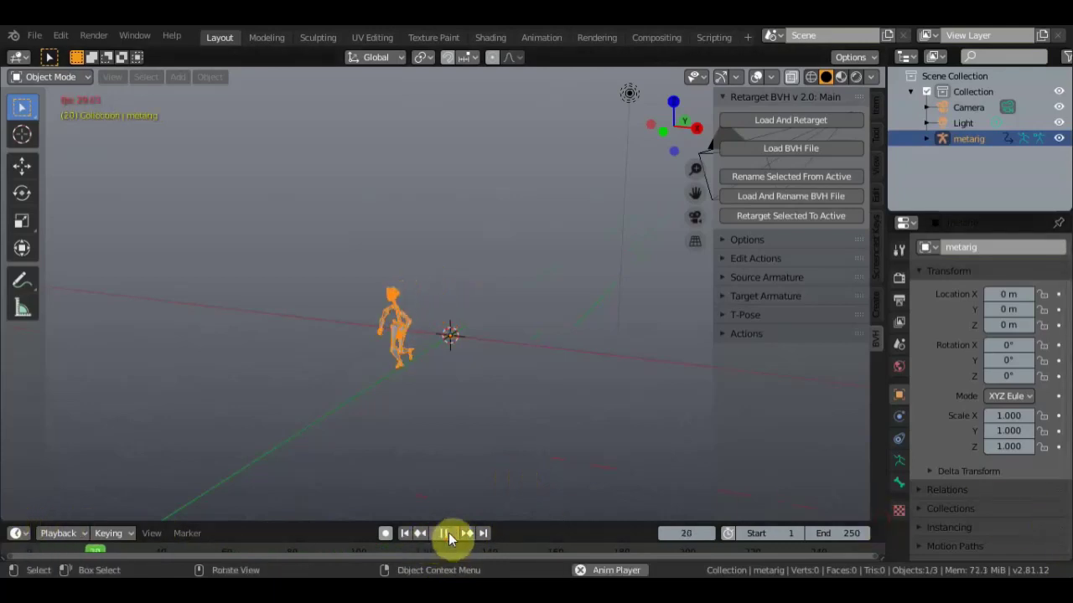
{"action": "scroll", "coordinate": [414, 423], "scroll_direction": "up", "scroll_amount": 5}
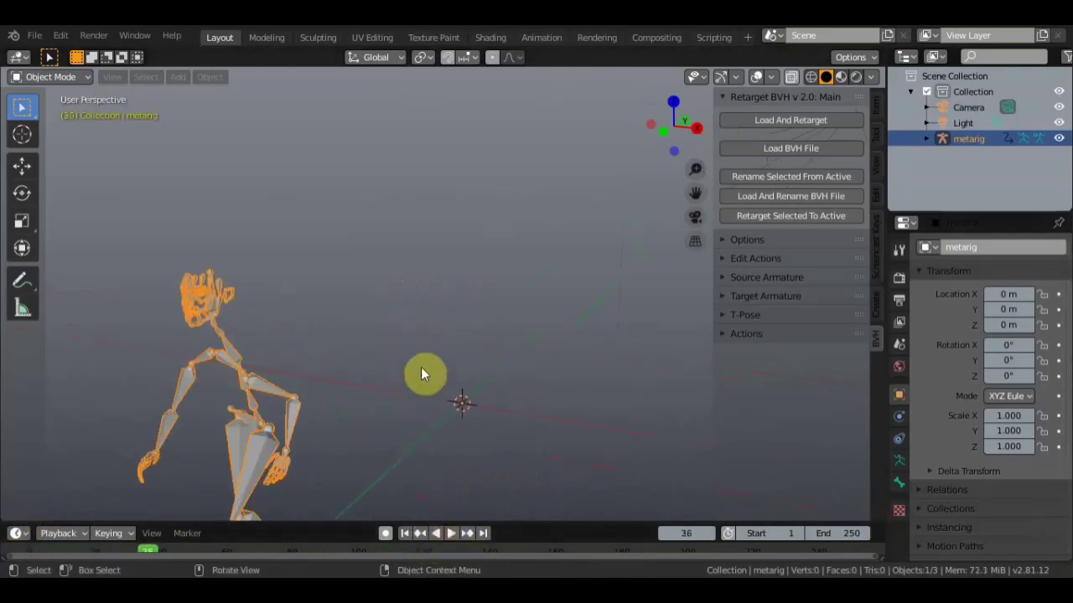
{"action": "middle_click_drag", "start_coordinate": [442, 340], "coordinate": [543, 277], "text": "shift"}
{"action": "left_click", "coordinate": [789, 120]}
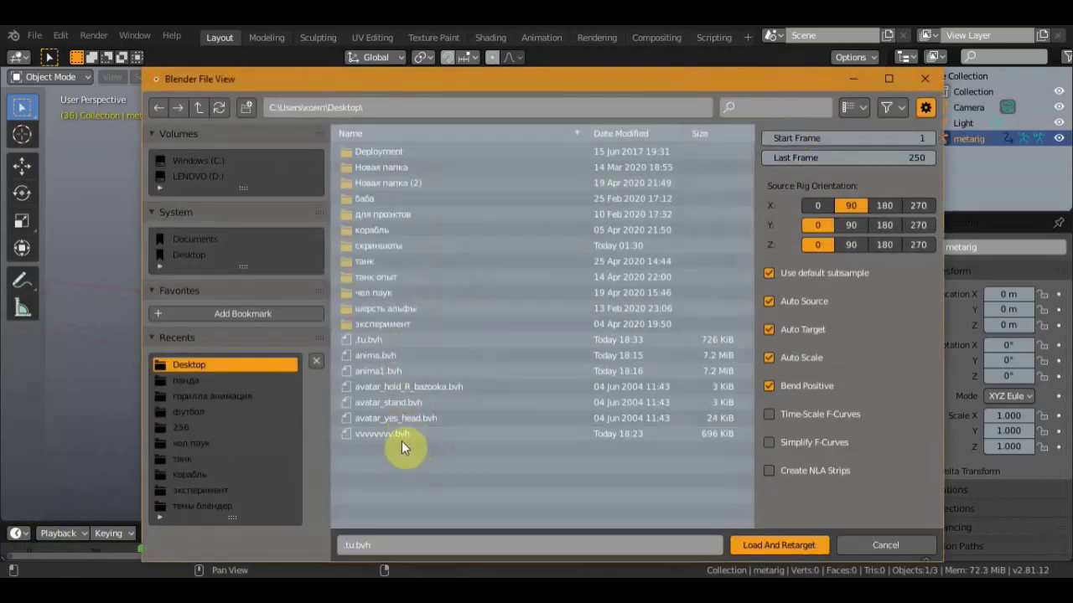
Pick vvvvvvvv.bvh on the Desktop and run Load And Retarget on it.
{"action": "left_click", "coordinate": [406, 435]}
{"action": "left_click", "coordinate": [781, 544]}
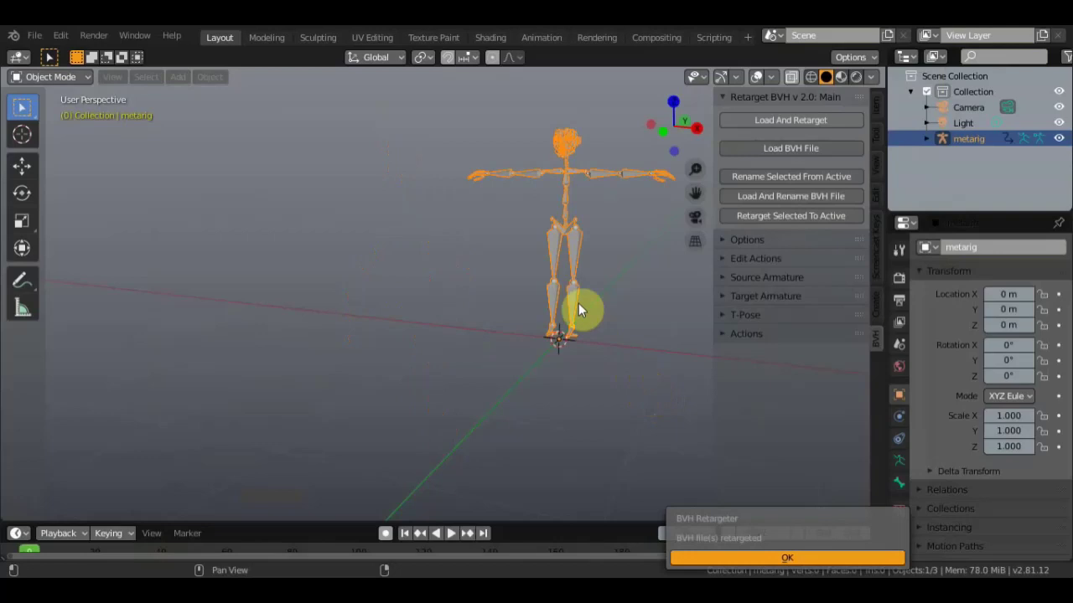
Dismiss the BVH Retargeter confirmation and reselect the metarig armature.
{"action": "left_click", "coordinate": [813, 557]}
{"action": "scroll", "coordinate": [687, 385], "scroll_direction": "up", "scroll_amount": 1}
{"action": "scroll", "coordinate": [658, 335], "scroll_direction": "up", "scroll_amount": 2}
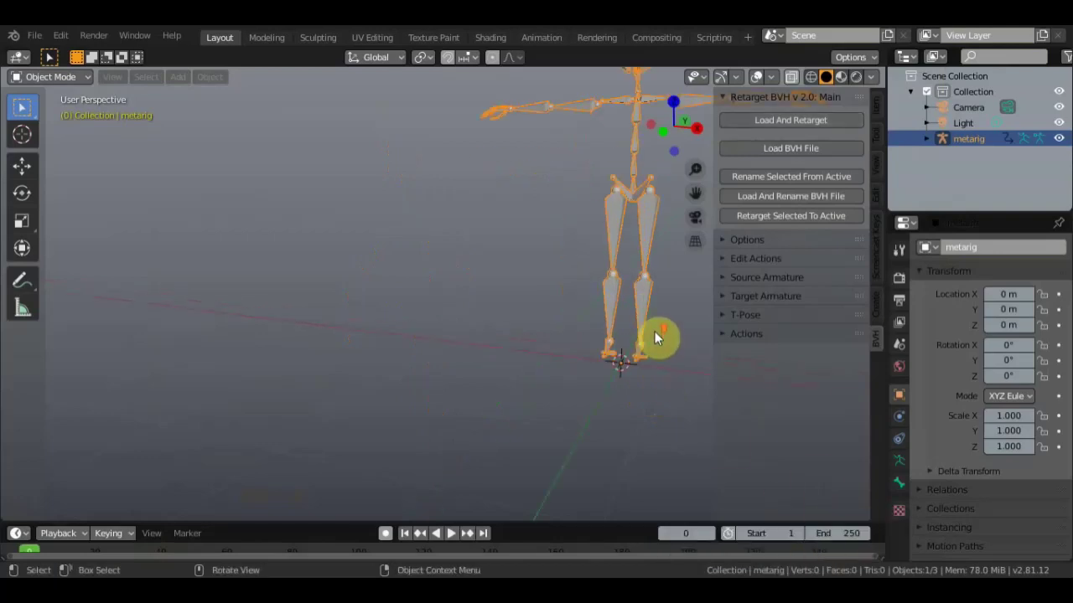
{"action": "mouse_move", "coordinate": [527, 416]}
{"action": "middle_mouse_down"}
{"action": "mouse_move", "coordinate": [456, 411]}
{"action": "mouse_move", "coordinate": [500, 413]}
{"action": "mouse_move", "coordinate": [579, 364]}
{"action": "middle_mouse_up"}
{"action": "scroll", "coordinate": [457, 412], "scroll_direction": "down", "scroll_amount": 3}
{"action": "scroll", "coordinate": [506, 400], "scroll_direction": "up", "scroll_amount": 1}
{"action": "left_click", "coordinate": [584, 360]}
{"action": "scroll", "coordinate": [584, 369], "scroll_direction": "up", "scroll_amount": 1}
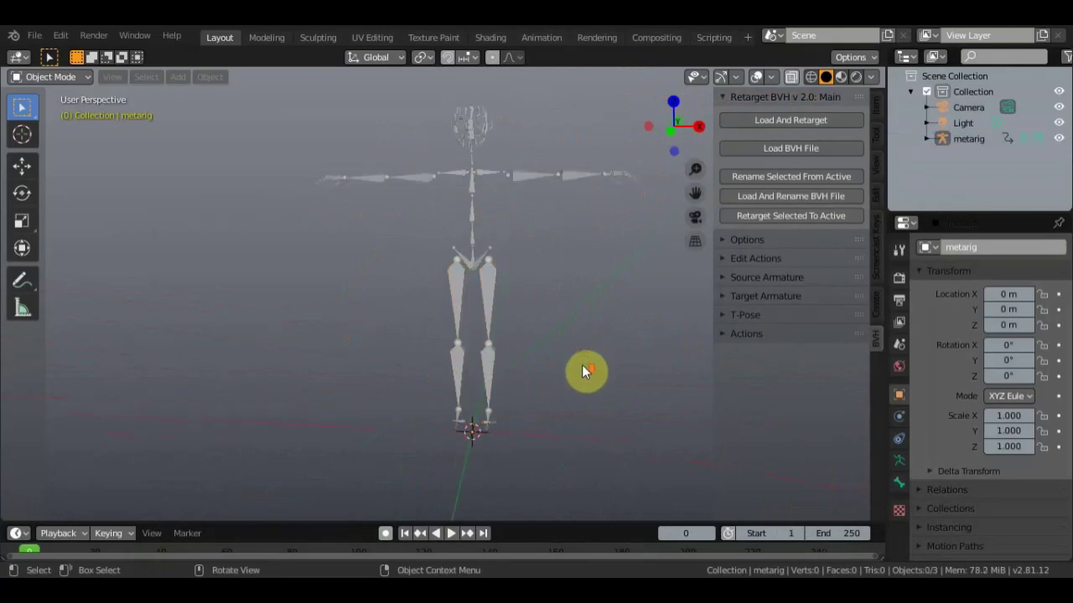
{"action": "left_click", "coordinate": [490, 294]}
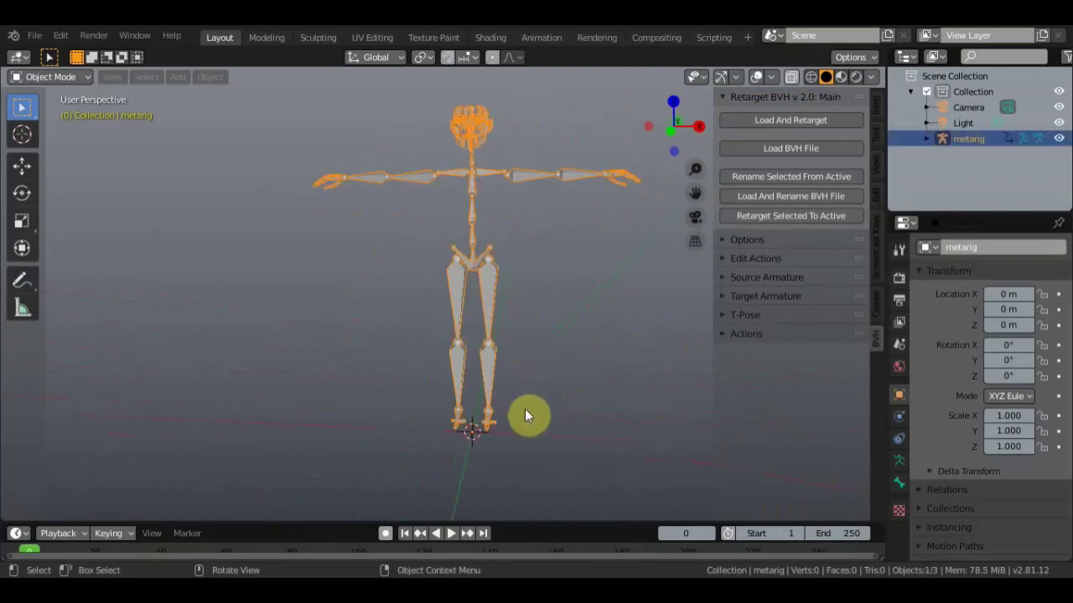
Play the retargeted dance and stop it at frame 161.
{"action": "key", "text": "space"}
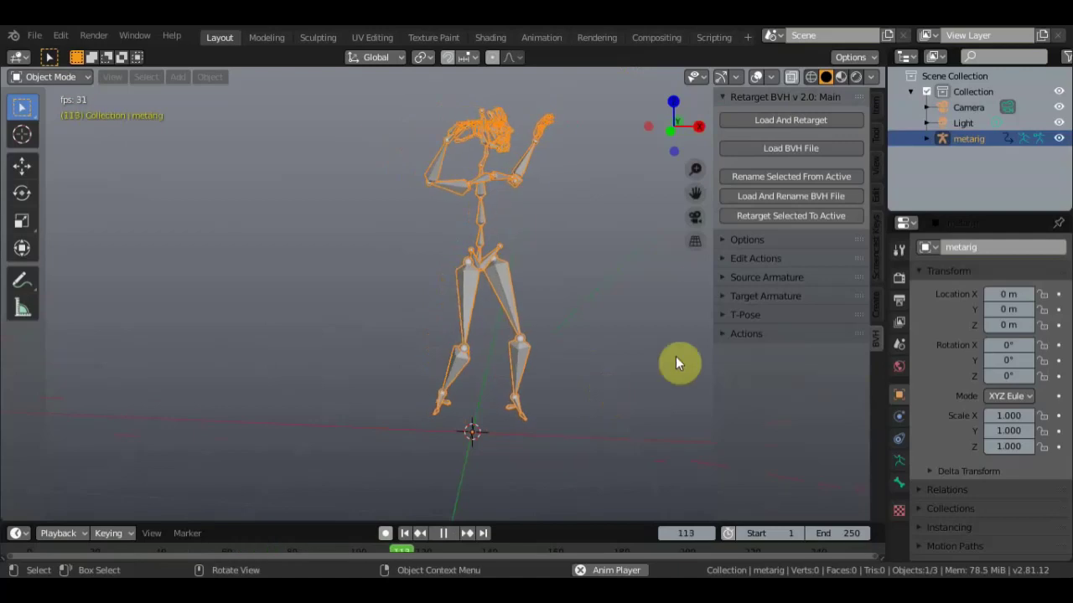
{"action": "left_click", "coordinate": [444, 533]}
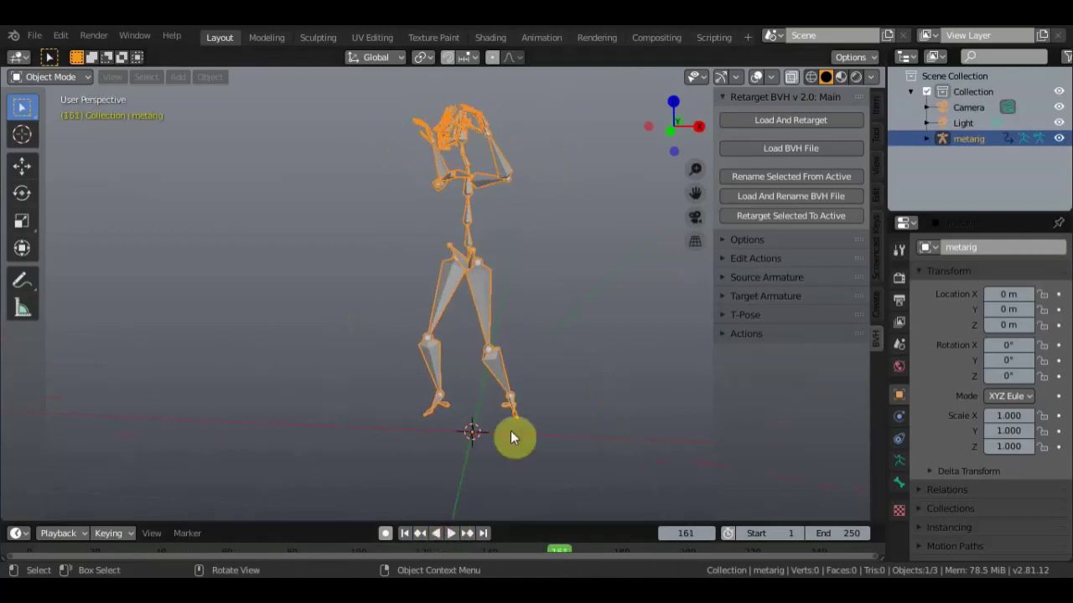
{"action": "middle_click_drag", "start_coordinate": [522, 417], "coordinate": [637, 423]}
{"action": "scroll", "coordinate": [637, 423], "scroll_direction": "up", "scroll_amount": 3}
{"action": "scroll", "coordinate": [544, 362], "scroll_direction": "down", "scroll_amount": 3}
{"action": "scroll", "coordinate": [523, 347], "scroll_direction": "down", "scroll_amount": 2}
Orbit and zoom around the metarig to inspect its raised-arm pose at frame 161.
{"action": "mouse_move", "coordinate": [530, 348]}
{"action": "middle_mouse_down"}
{"action": "mouse_move", "coordinate": [620, 347]}
{"action": "mouse_move", "coordinate": [500, 303]}
{"action": "mouse_move", "coordinate": [580, 285]}
{"action": "mouse_move", "coordinate": [497, 268]}
{"action": "middle_mouse_up"}
{"action": "scroll", "coordinate": [456, 280], "scroll_direction": "up", "scroll_amount": 2}
{"action": "scroll", "coordinate": [456, 280], "scroll_direction": "up", "scroll_amount": 1}
{"action": "scroll", "coordinate": [447, 283], "scroll_direction": "down", "scroll_amount": 2}
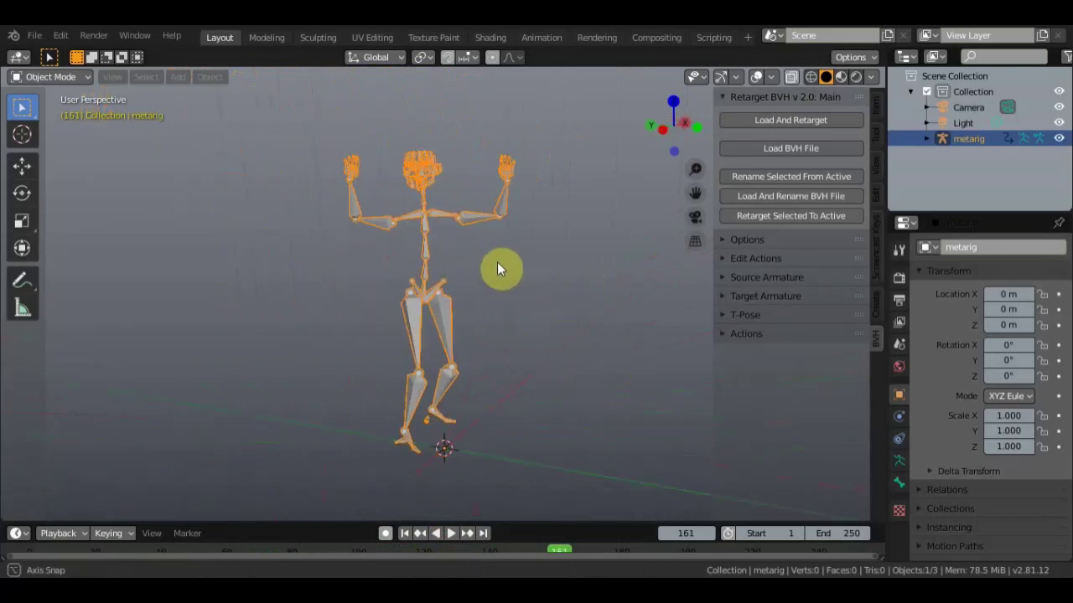
{"action": "scroll", "coordinate": [545, 289], "scroll_direction": "up", "scroll_amount": 2}
{"action": "mouse_move", "coordinate": [588, 277]}
{"action": "middle_mouse_down"}
{"action": "mouse_move", "coordinate": [491, 279]}
{"action": "mouse_move", "coordinate": [569, 279]}
{"action": "middle_mouse_up"}
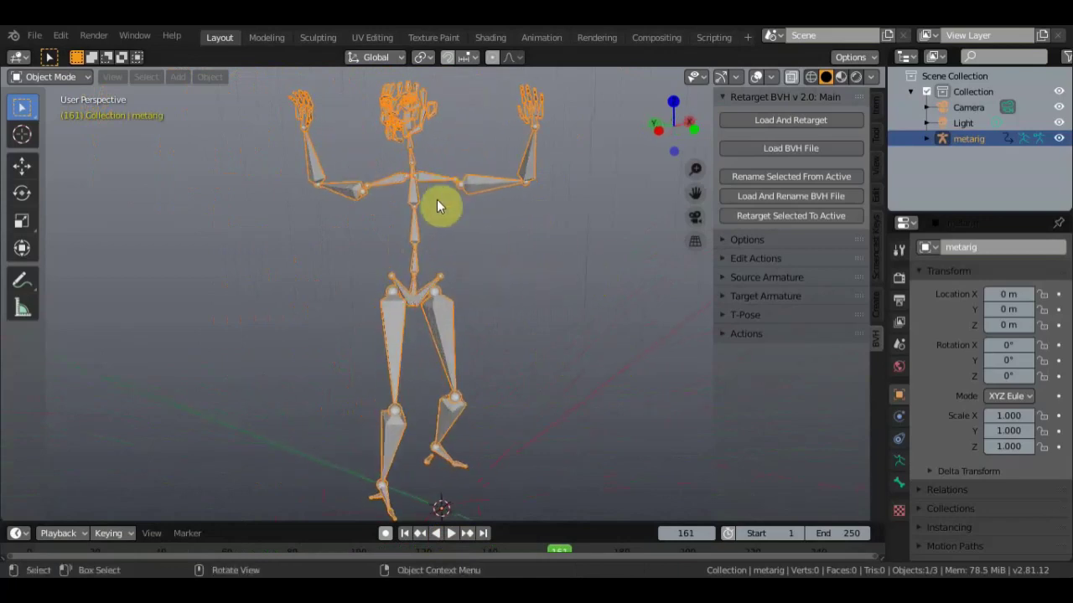
{"action": "scroll", "coordinate": [531, 191], "scroll_direction": "down", "scroll_amount": 2}
{"action": "scroll", "coordinate": [535, 195], "scroll_direction": "up", "scroll_amount": 2}
{"action": "mouse_move", "coordinate": [532, 237]}
{"action": "middle_mouse_down"}
{"action": "mouse_move", "coordinate": [528, 298]}
{"action": "mouse_move", "coordinate": [537, 275]}
{"action": "mouse_move", "coordinate": [425, 290]}
{"action": "mouse_move", "coordinate": [455, 268]}
{"action": "middle_mouse_up"}
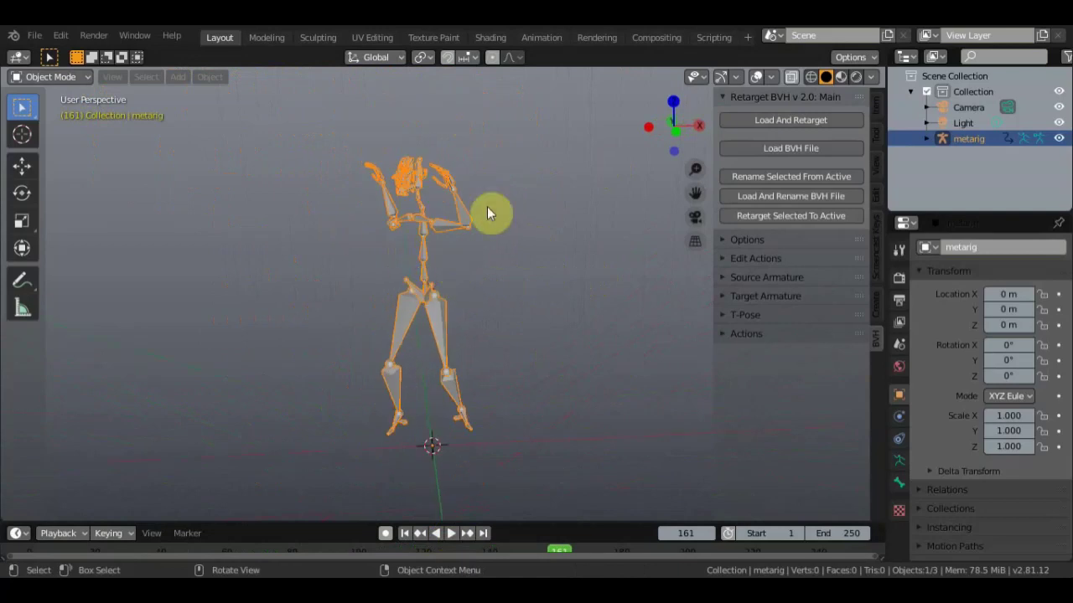
{"action": "middle_click_drag", "start_coordinate": [478, 232], "coordinate": [565, 237]}
{"action": "scroll", "coordinate": [425, 233], "scroll_direction": "up", "scroll_amount": 2}
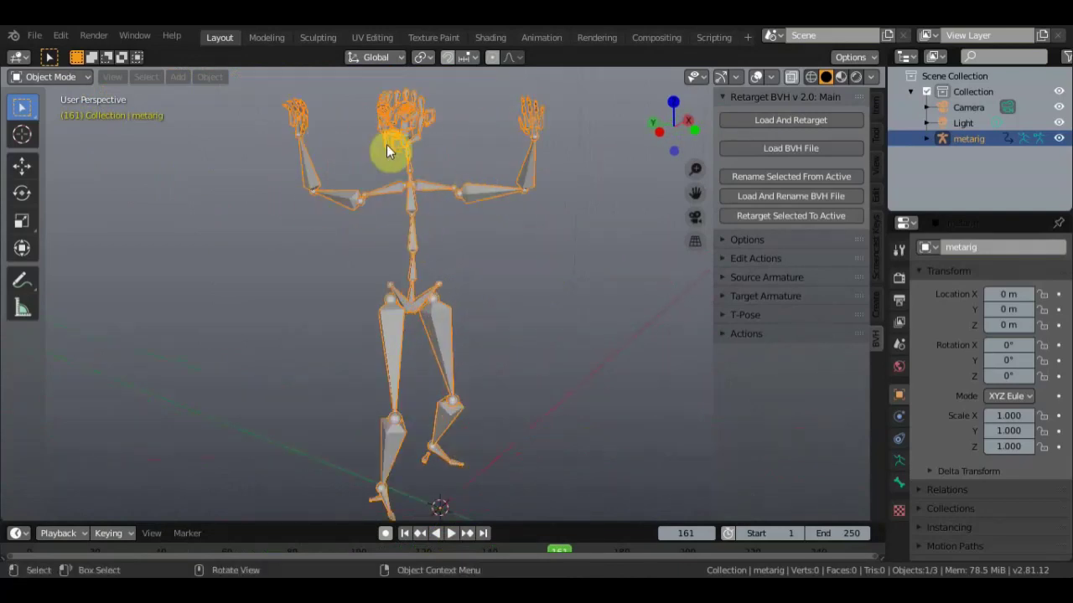
{"action": "scroll", "coordinate": [400, 172], "scroll_direction": "down", "scroll_amount": 2}
{"action": "scroll", "coordinate": [423, 183], "scroll_direction": "up", "scroll_amount": 3}
{"action": "scroll", "coordinate": [456, 201], "scroll_direction": "down", "scroll_amount": 3}
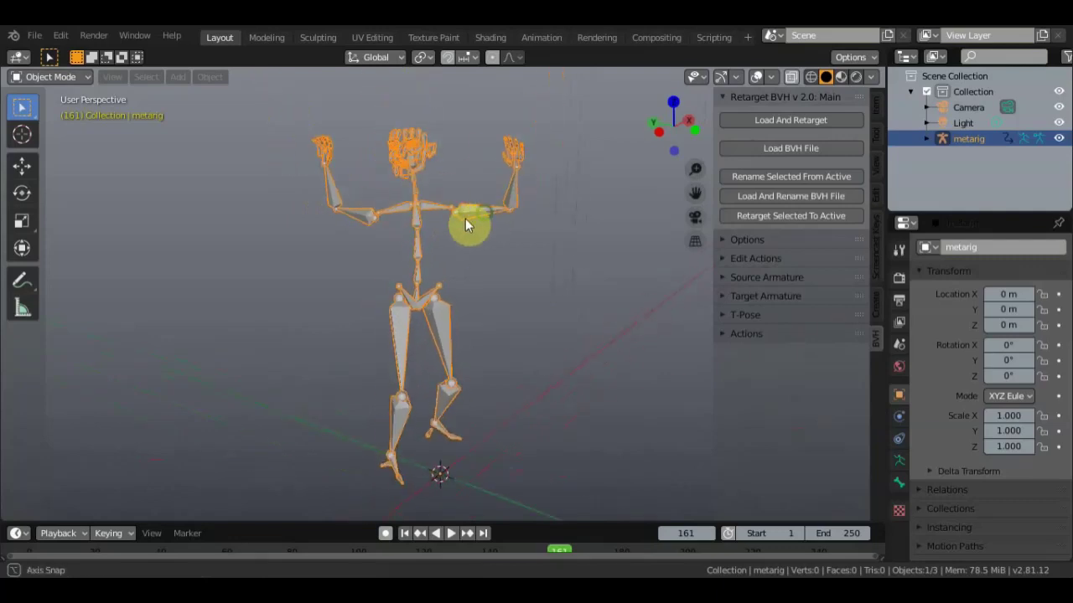
{"action": "scroll", "coordinate": [459, 220], "scroll_direction": "up", "scroll_amount": 2}
{"action": "scroll", "coordinate": [476, 201], "scroll_direction": "up", "scroll_amount": 2}
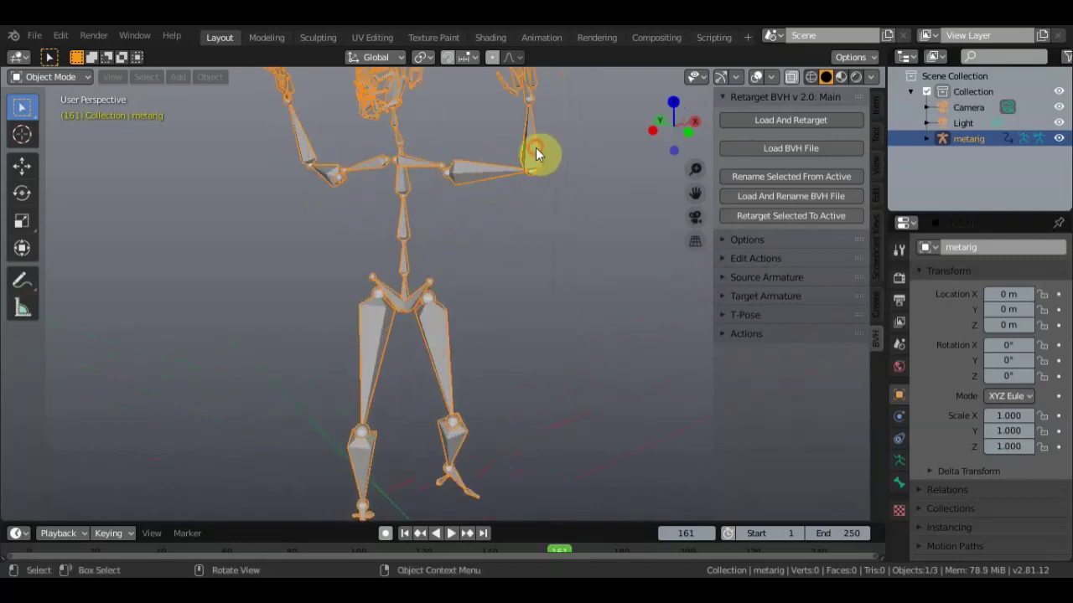
{"action": "scroll", "coordinate": [503, 180], "scroll_direction": "down", "scroll_amount": 2}
{"action": "scroll", "coordinate": [471, 189], "scroll_direction": "down", "scroll_amount": 1}
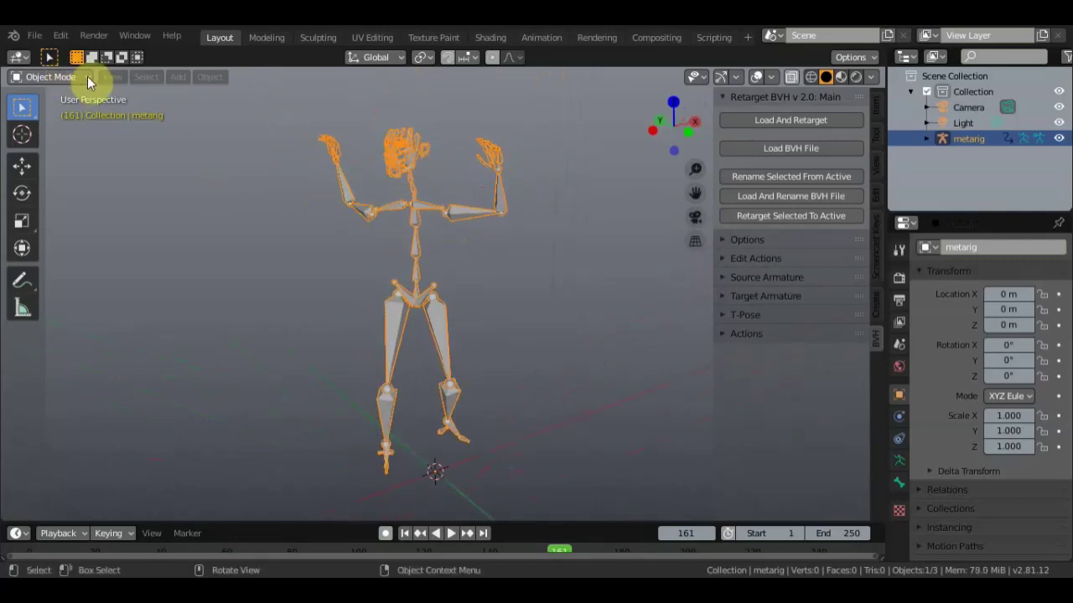
Switch the metarig into Pose Mode and orbit to face it.
{"action": "left_click", "coordinate": [87, 77]}
{"action": "left_click", "coordinate": [80, 132]}
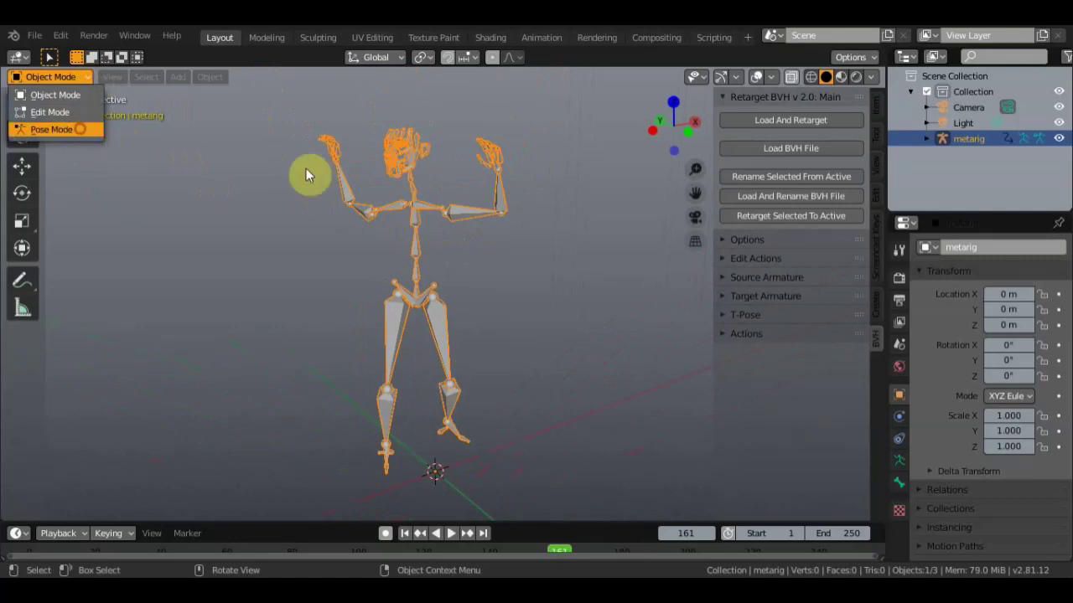
{"action": "scroll", "coordinate": [516, 233], "scroll_direction": "up", "scroll_amount": 2}
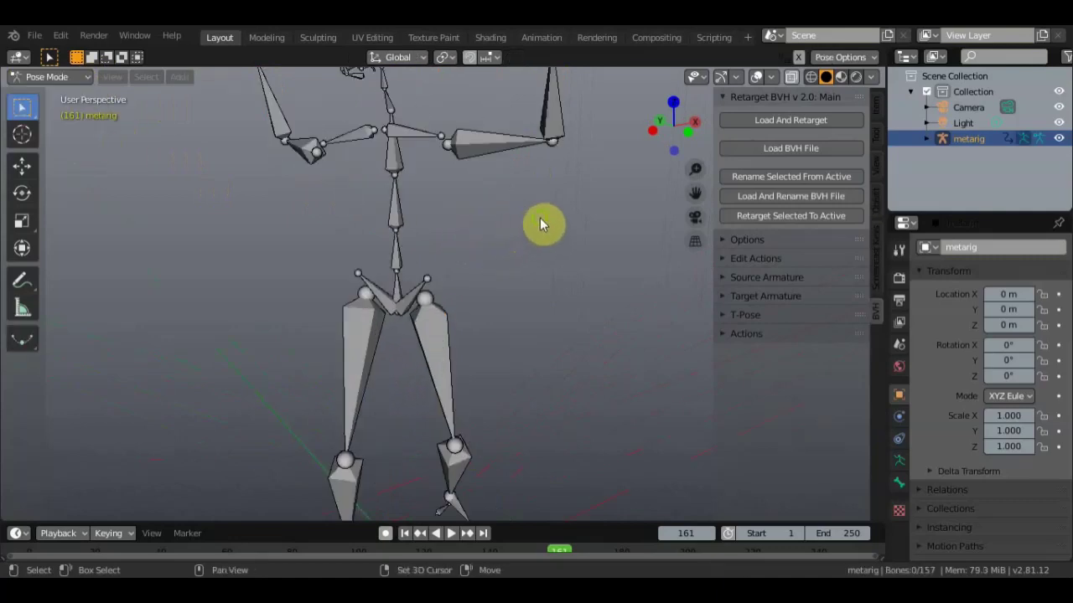
{"action": "scroll", "coordinate": [530, 268], "scroll_direction": "down", "scroll_amount": 1}
{"action": "scroll", "coordinate": [521, 315], "scroll_direction": "up", "scroll_amount": 1}
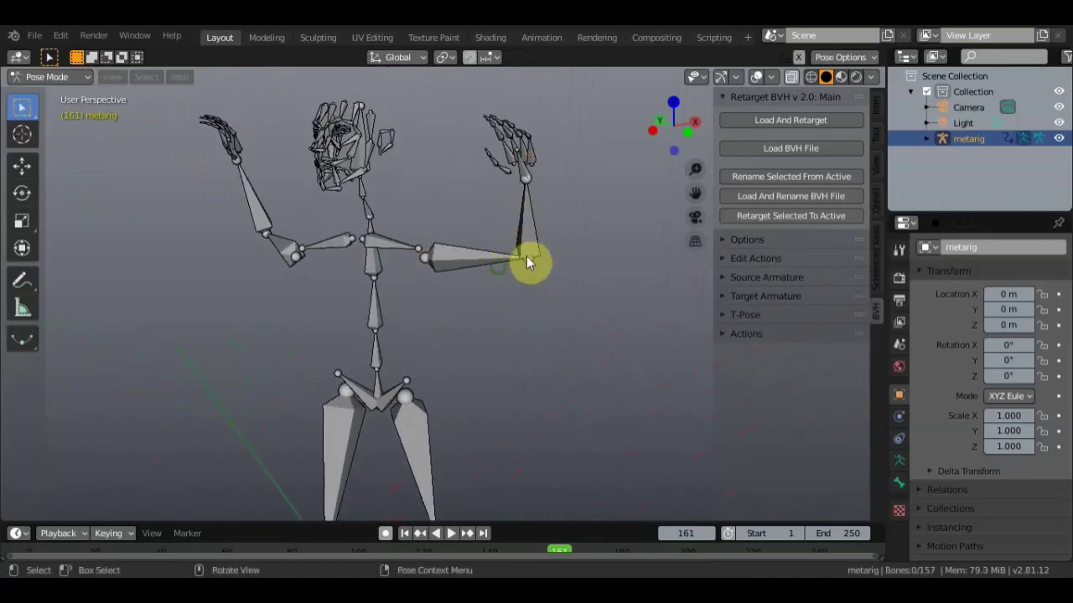
{"action": "middle_click_drag", "start_coordinate": [498, 273], "coordinate": [251, 228]}
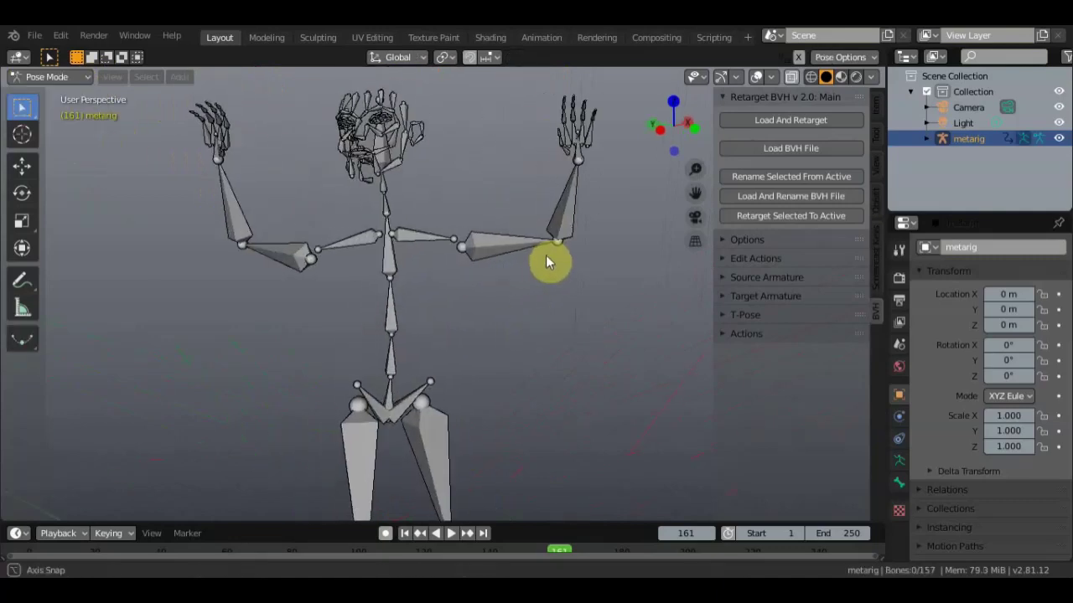
Add an Inverse Kinematics constraint to the right forearm bone.
{"action": "left_click", "coordinate": [251, 234]}
{"action": "left_click", "coordinate": [313, 264], "text": "shift"}
{"action": "mouse_move", "coordinate": [257, 157]}
{"action": "middle_mouse_down"}
{"action": "mouse_move", "coordinate": [184, 171]}
{"action": "mouse_move", "coordinate": [244, 160]}
{"action": "mouse_move", "coordinate": [232, 155]}
{"action": "middle_mouse_up"}
{"action": "left_click", "coordinate": [230, 156]}
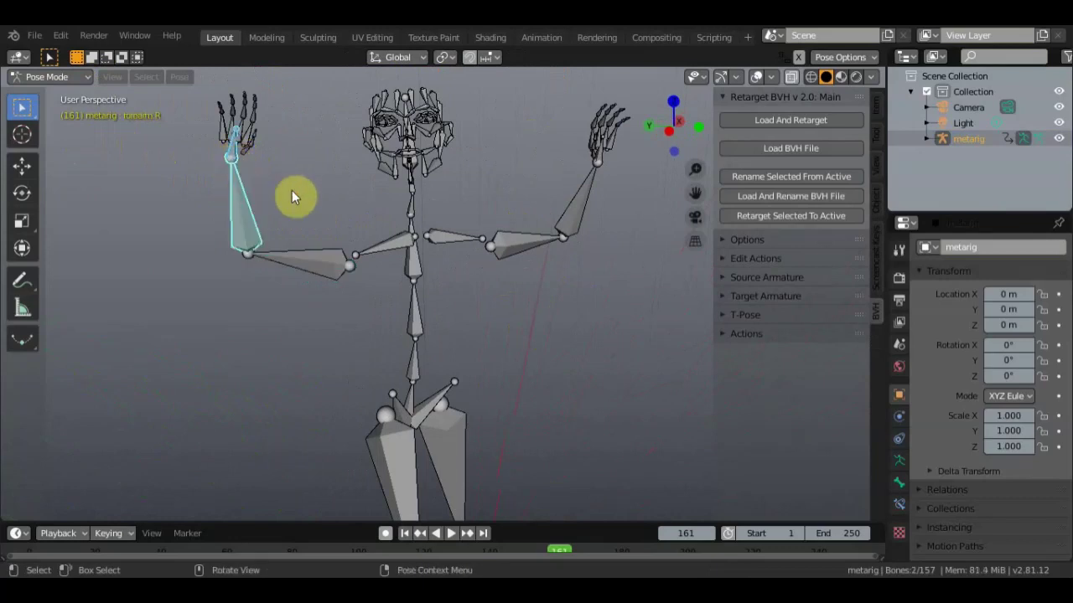
{"action": "key", "text": "ctrl+shift+c"}
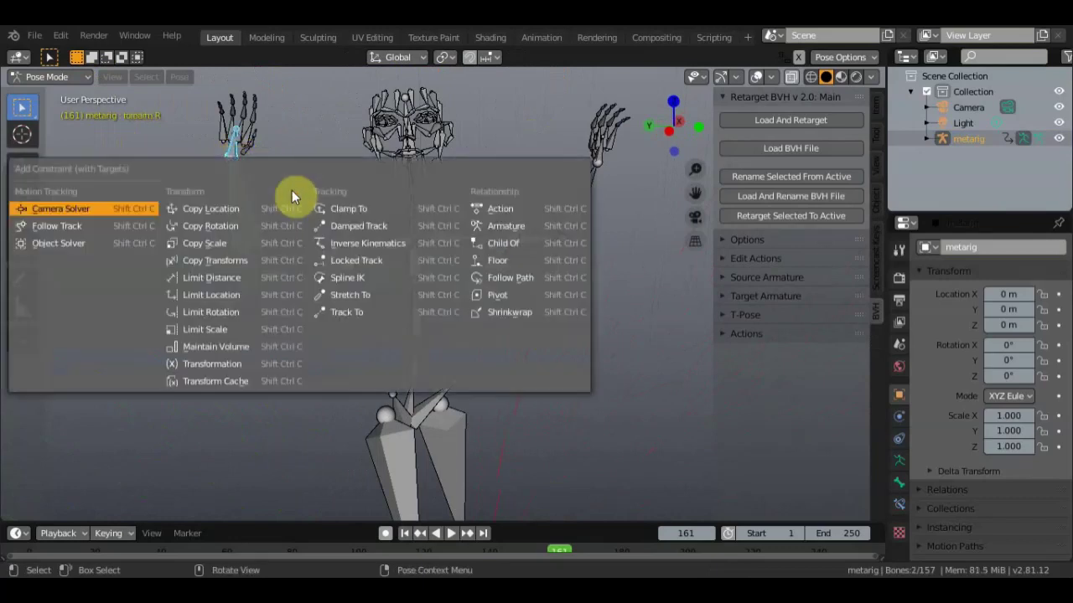
{"action": "left_click", "coordinate": [346, 242]}
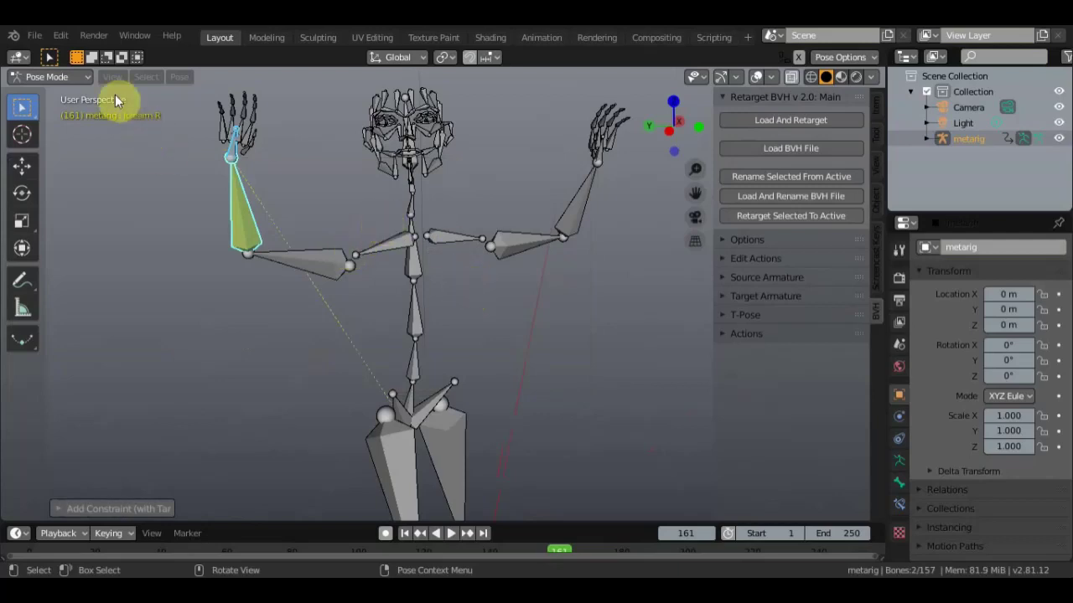
{"action": "left_click", "coordinate": [80, 82]}
Return the metarig to Object Mode.
{"action": "left_click", "coordinate": [79, 91]}
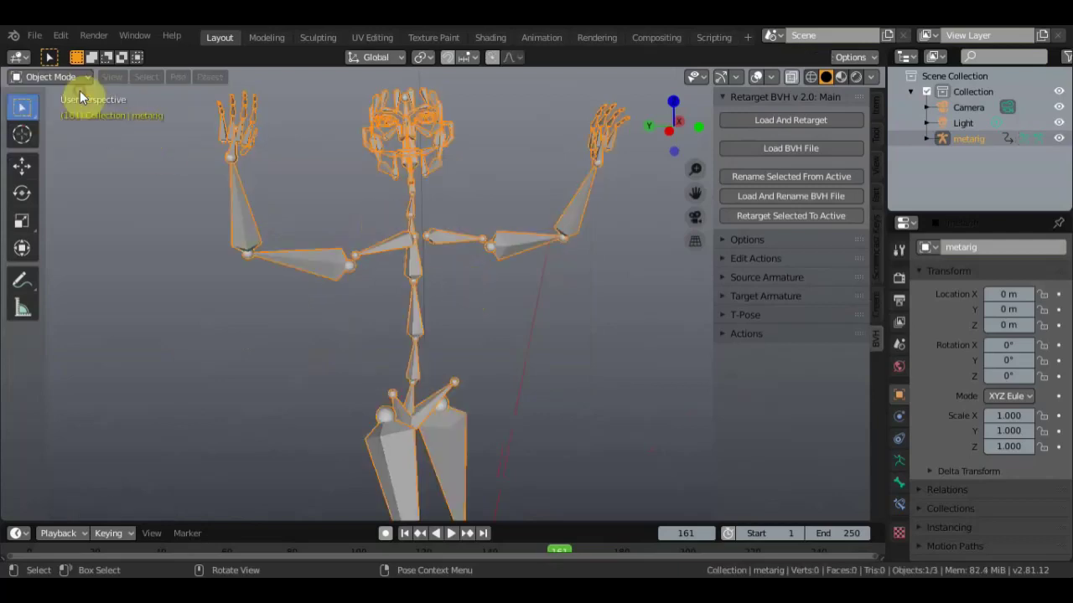
{"action": "scroll", "coordinate": [300, 169], "scroll_direction": "down", "scroll_amount": 3}
{"action": "scroll", "coordinate": [479, 268], "scroll_direction": "down", "scroll_amount": 2}
{"action": "scroll", "coordinate": [545, 319], "scroll_direction": "down", "scroll_amount": 2}
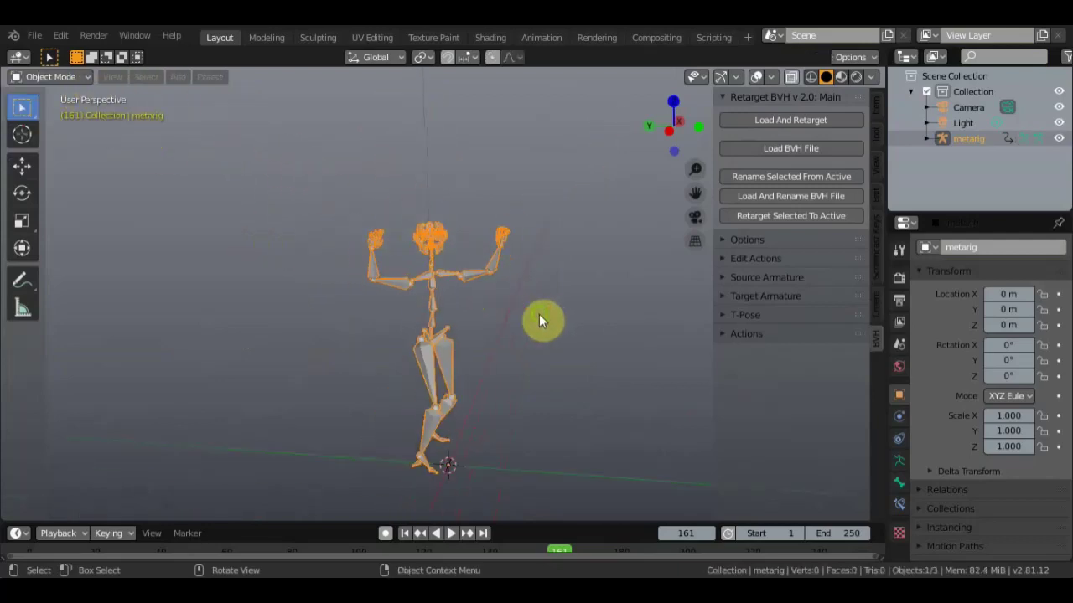
{"action": "middle_click_drag", "start_coordinate": [545, 319], "coordinate": [468, 310]}
Replay the dance, stop at frame 112, and enlarge the timeline to show keyframes.
{"action": "key", "text": "space"}
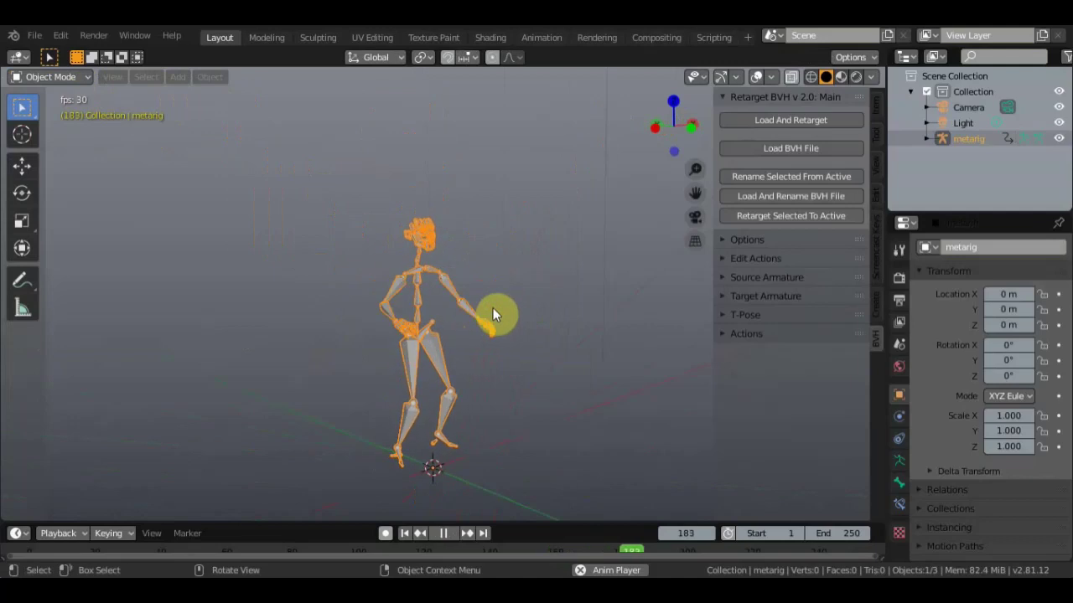
{"action": "middle_click_drag", "start_coordinate": [492, 315], "coordinate": [428, 316]}
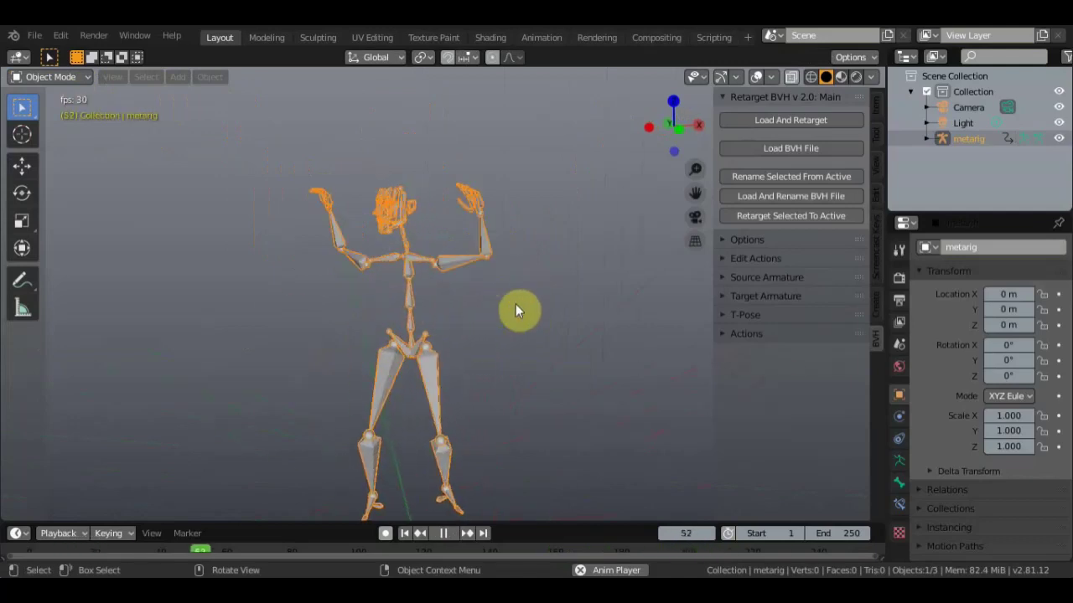
{"action": "key", "text": "space"}
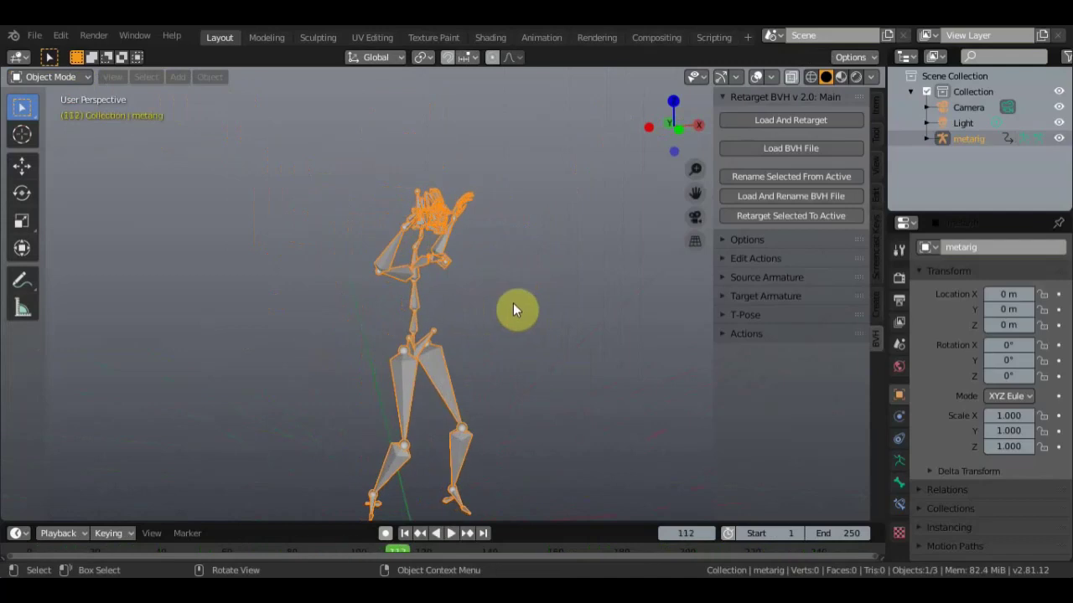
{"action": "left_click_drag", "start_coordinate": [569, 522], "coordinate": [583, 329]}
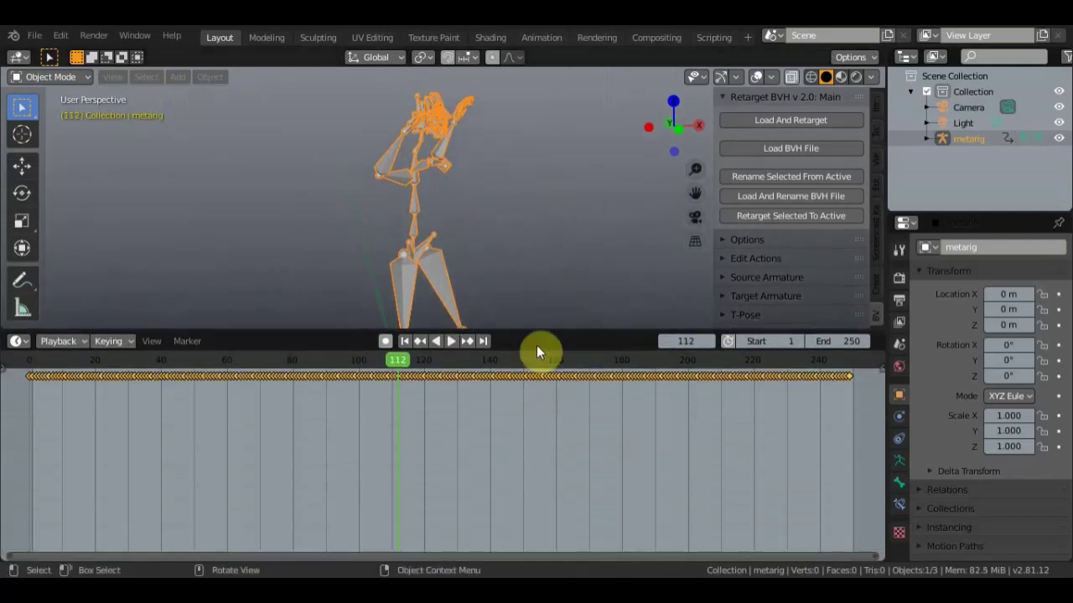
Resume playback from frame 112 and halt the dance at frame 124.
{"action": "scroll", "coordinate": [474, 405], "scroll_direction": "up", "scroll_amount": 2}
{"action": "scroll", "coordinate": [474, 404], "scroll_direction": "up", "scroll_amount": 2}
{"action": "scroll", "coordinate": [471, 400], "scroll_direction": "up", "scroll_amount": 2}
{"action": "scroll", "coordinate": [469, 399], "scroll_direction": "up", "scroll_amount": 2}
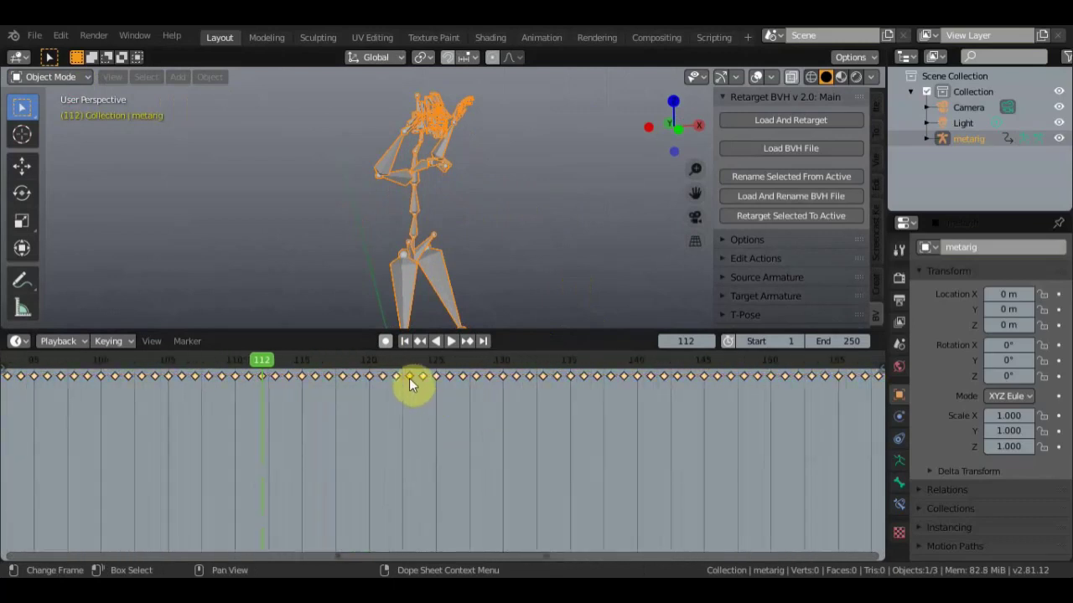
{"action": "key", "text": "space"}
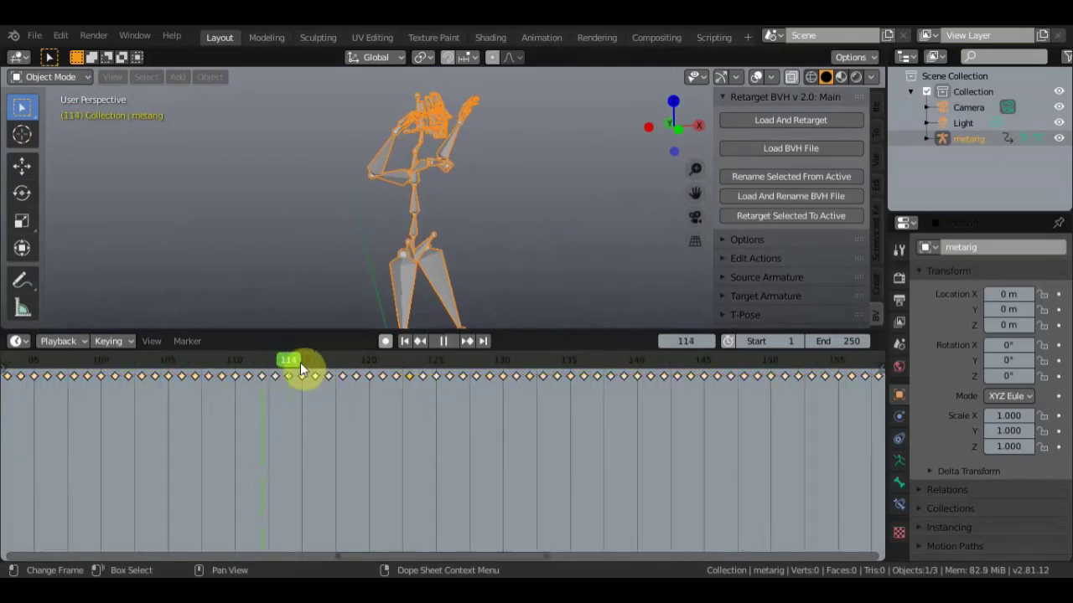
{"action": "left_click_drag", "start_coordinate": [321, 373], "coordinate": [418, 377]}
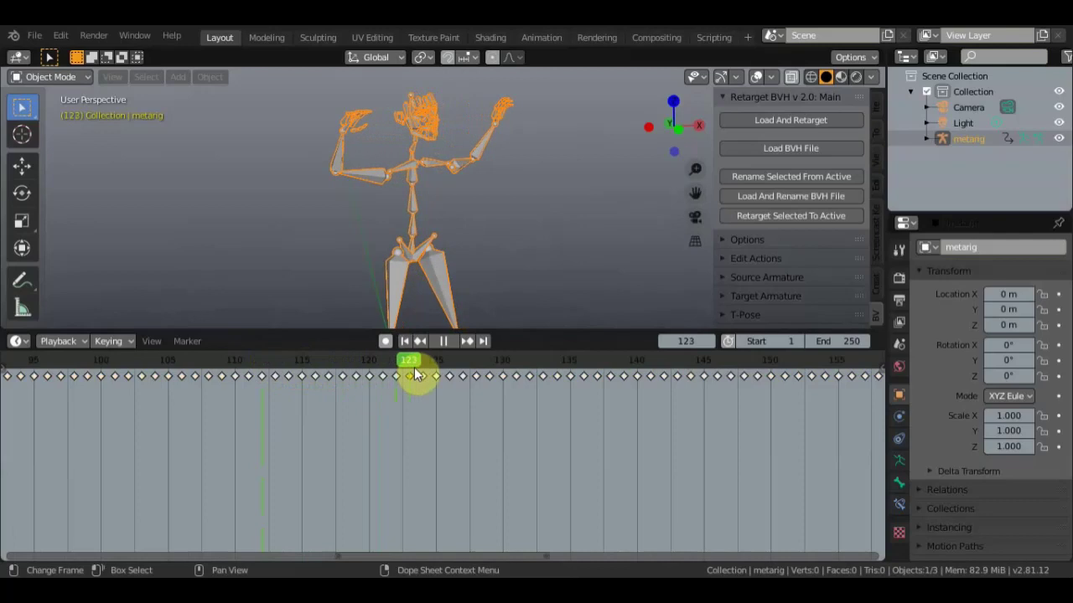
{"action": "key", "text": "space"}
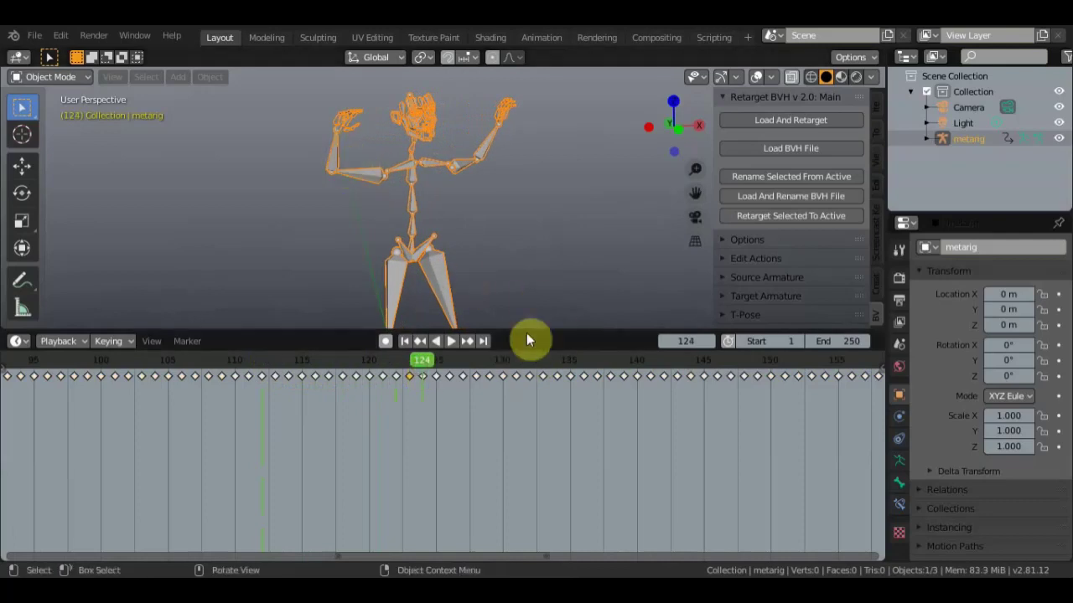
Switch the metarig into Pose Mode, viewing its right arm.
{"action": "left_click", "coordinate": [82, 77]}
{"action": "left_click", "coordinate": [69, 127]}
{"action": "scroll", "coordinate": [535, 200], "scroll_direction": "up", "scroll_amount": 3}
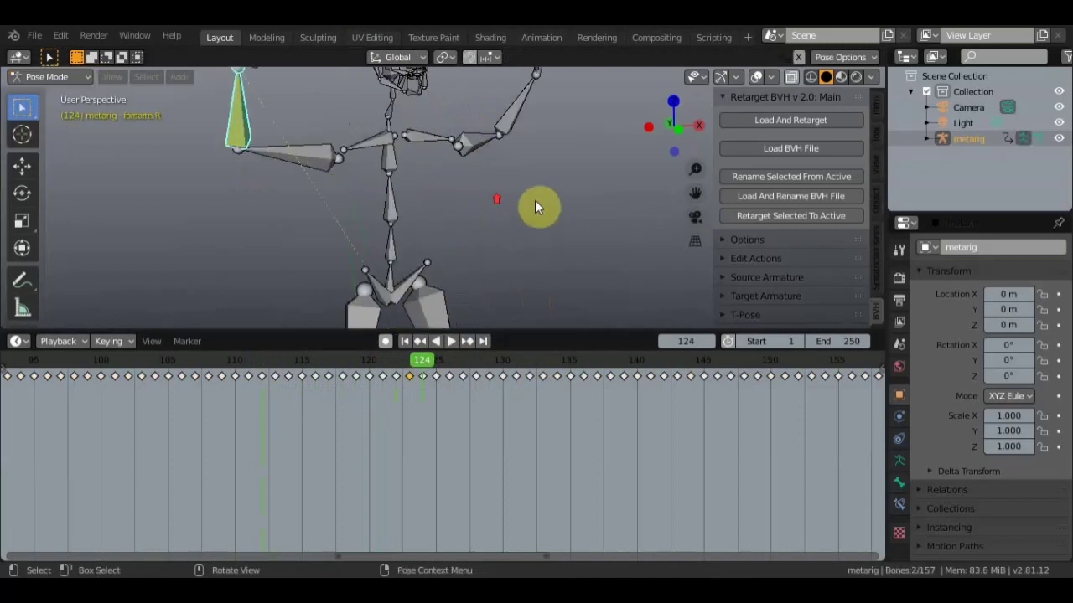
{"action": "middle_click_drag", "start_coordinate": [564, 254], "coordinate": [568, 296], "text": "shift"}
Reposition the hand.R bone and rotate the forearm.R bone at frame 124.
{"action": "left_click", "coordinate": [245, 186]}
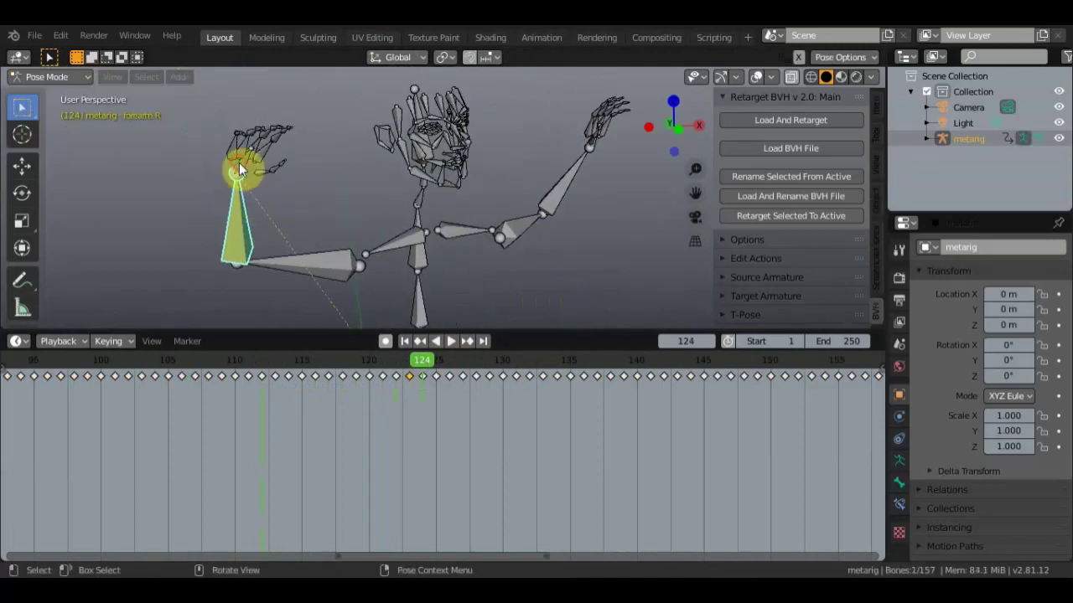
{"action": "left_click", "coordinate": [242, 172]}
{"action": "left_click", "coordinate": [243, 172]}
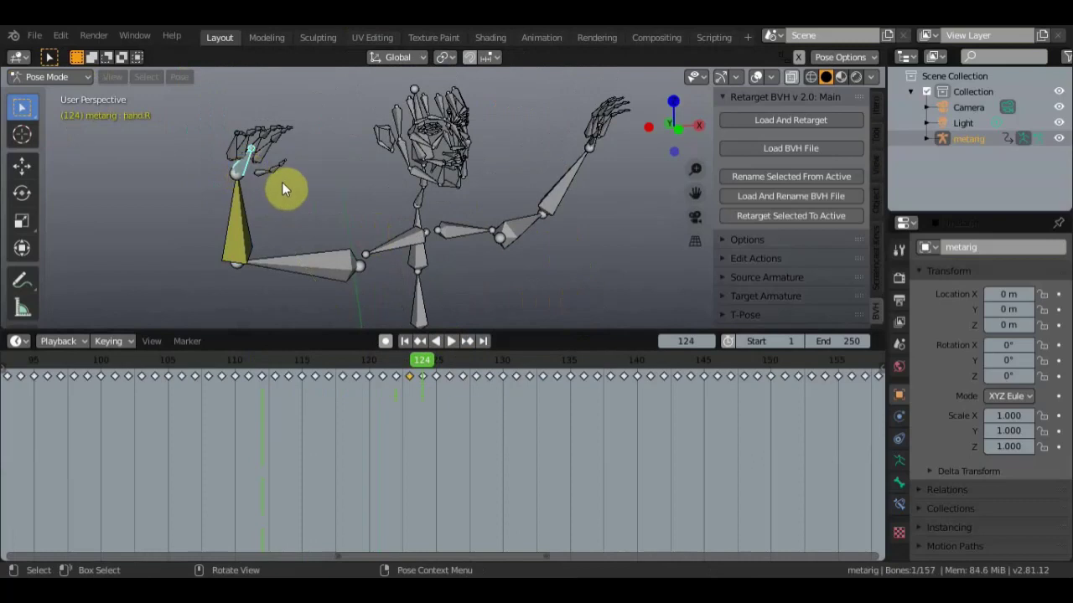
{"action": "key", "text": "g"}
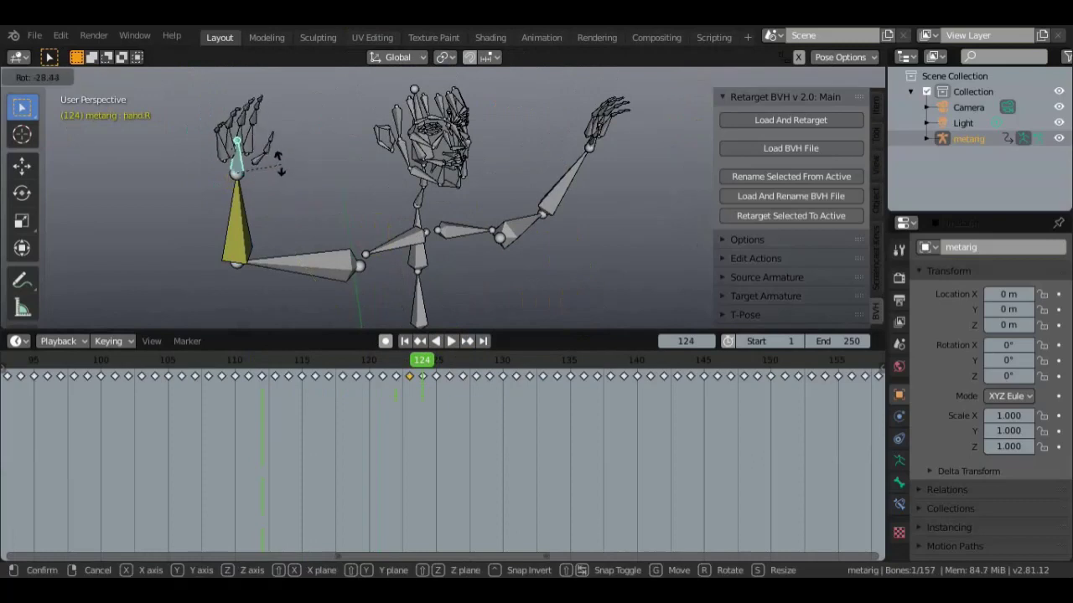
{"action": "left_click", "coordinate": [268, 168]}
{"action": "left_click", "coordinate": [235, 195]}
{"action": "key", "text": "r"}
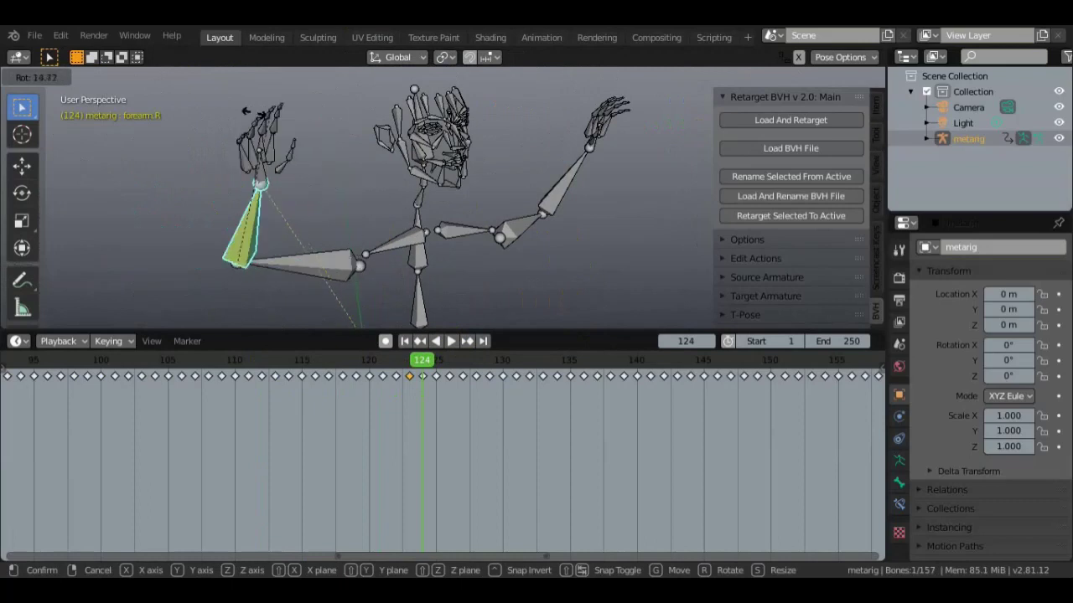
{"action": "key", "text": "Escape"}
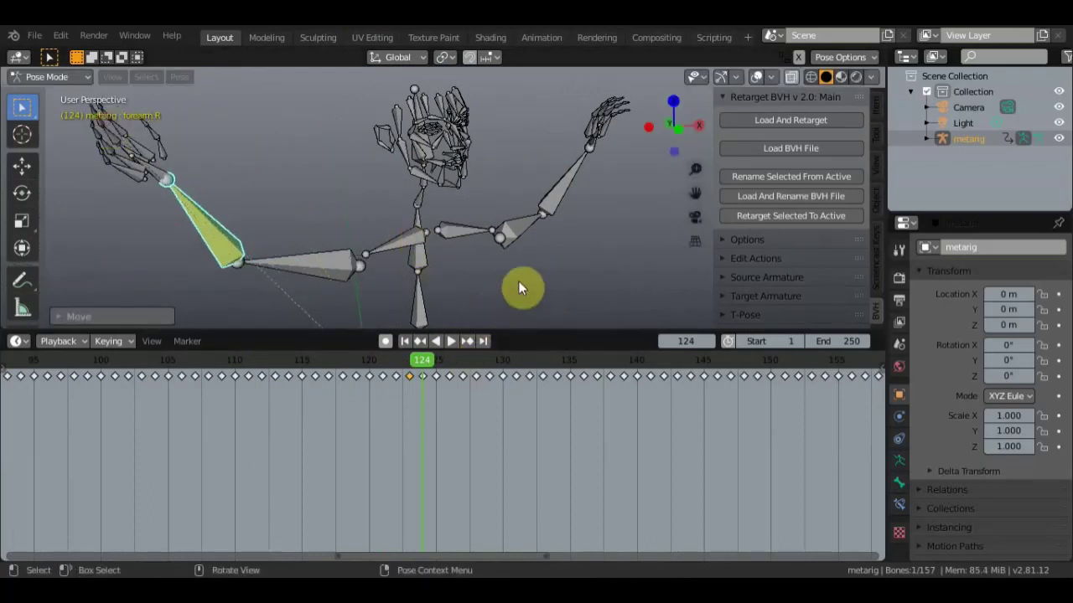
Select all bones, insert LocRot keyframes at frame 124, and heighten the 3D view.
{"action": "key", "text": "a"}
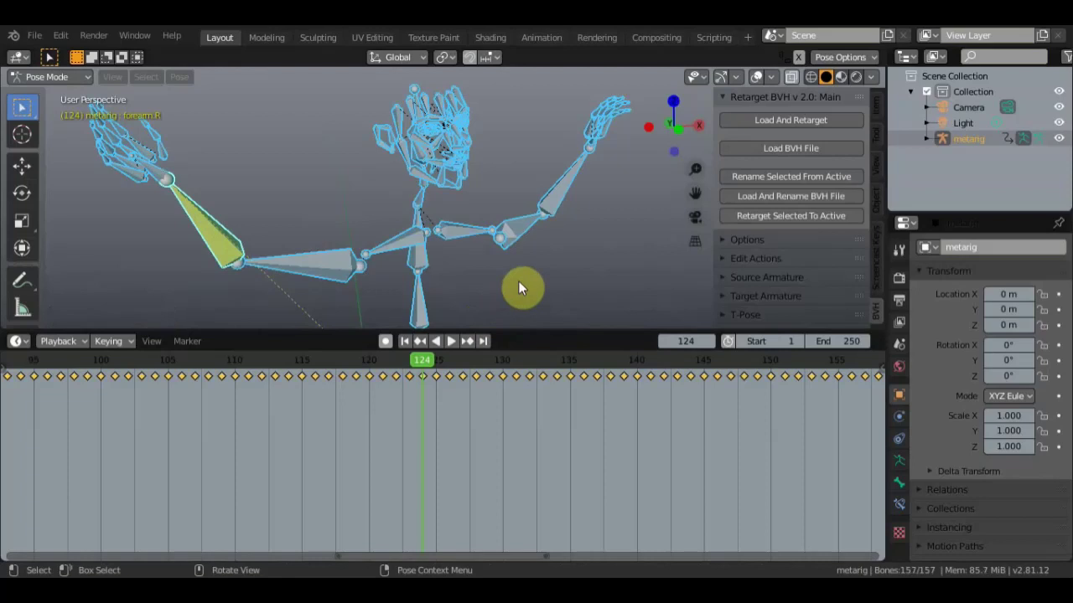
{"action": "key", "text": "i"}
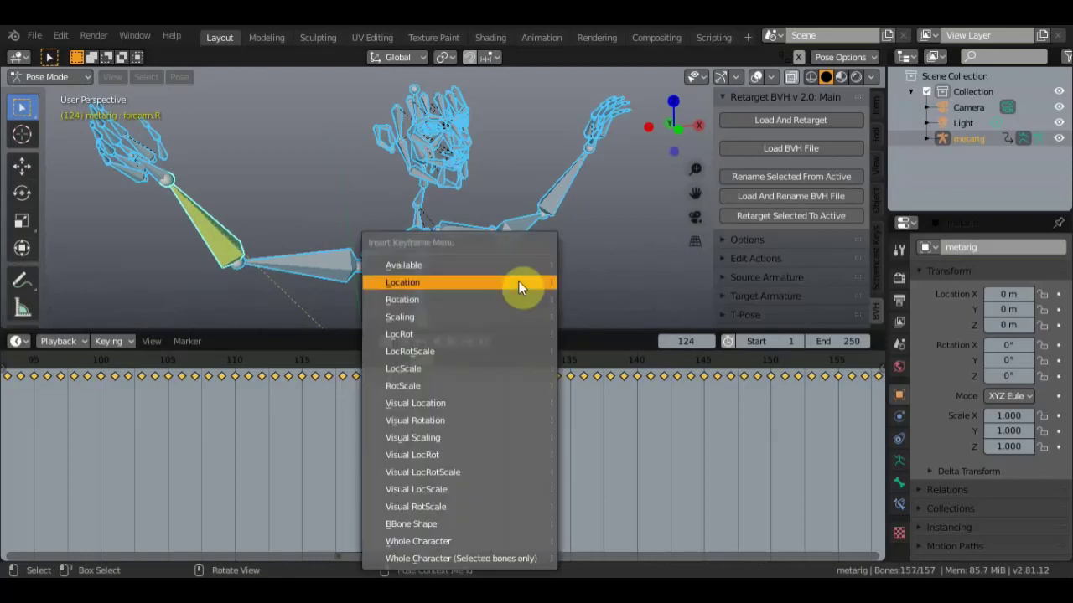
{"action": "left_click", "coordinate": [460, 335]}
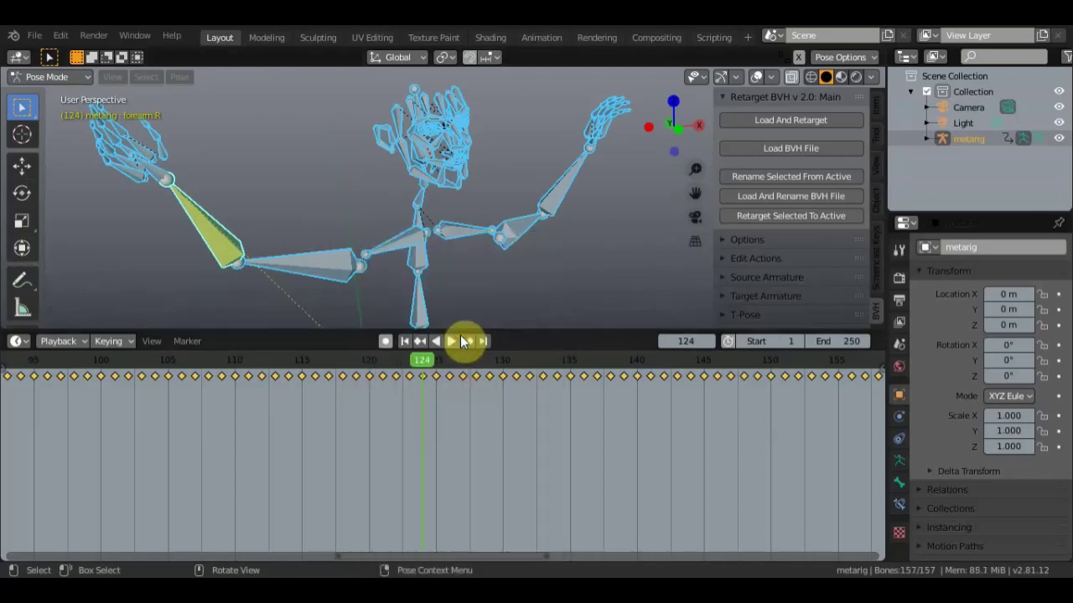
{"action": "scroll", "coordinate": [467, 297], "scroll_direction": "down", "scroll_amount": 3}
{"action": "scroll", "coordinate": [467, 297], "scroll_direction": "down", "scroll_amount": 2}
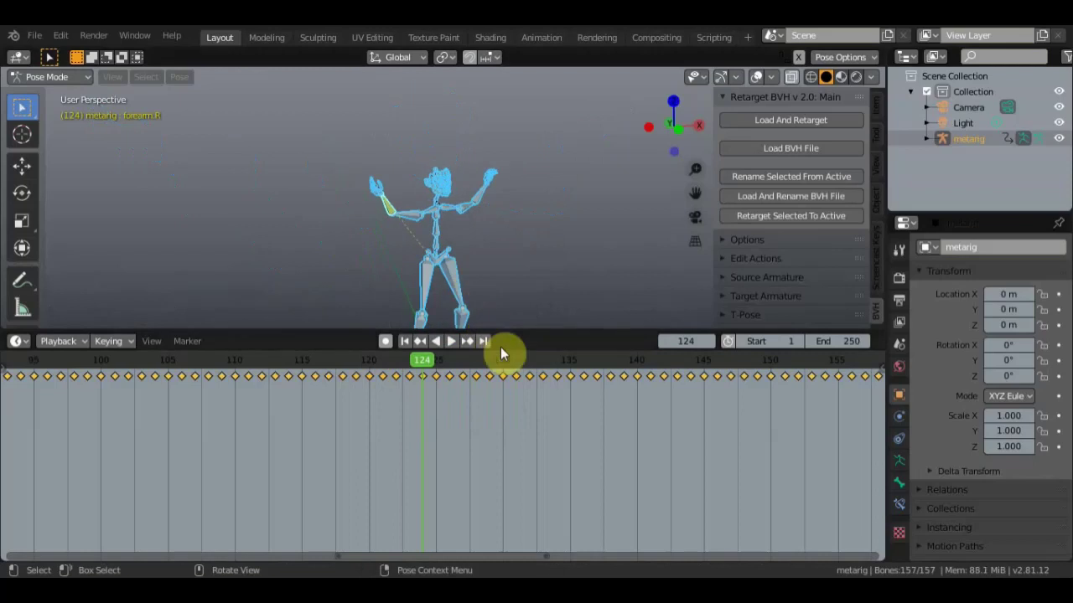
{"action": "left_click_drag", "start_coordinate": [521, 329], "coordinate": [511, 478]}
Play the dance backwards, then forwards, stopping at frame 157.
{"action": "key", "text": "shift+ctrl+space"}
{"action": "key", "text": "space"}
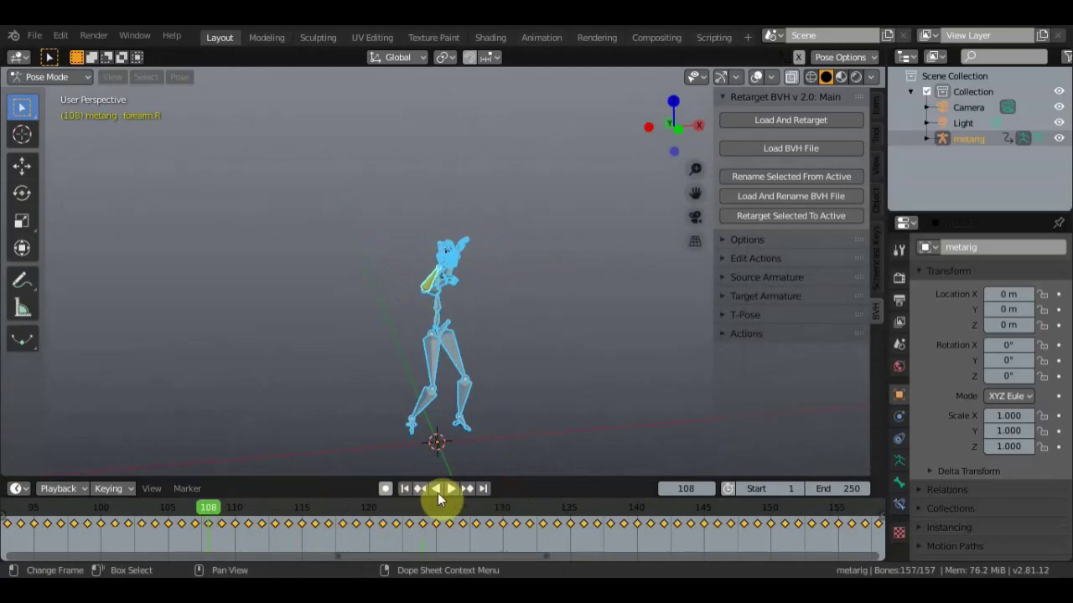
{"action": "left_click", "coordinate": [450, 491]}
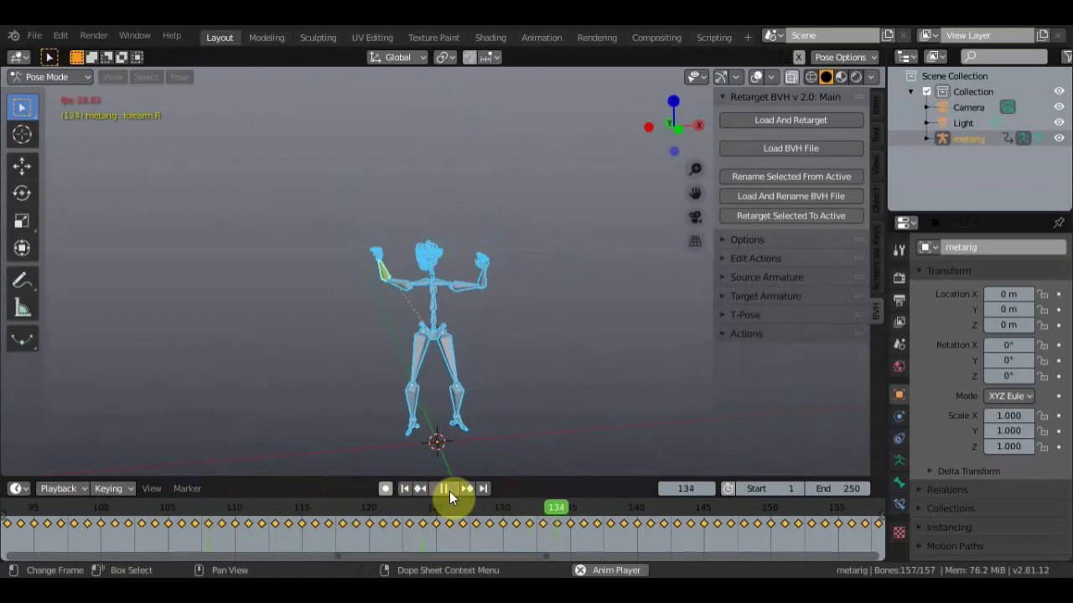
{"action": "left_click", "coordinate": [446, 488]}
{"action": "scroll", "coordinate": [460, 359], "scroll_direction": "up", "scroll_amount": 3}
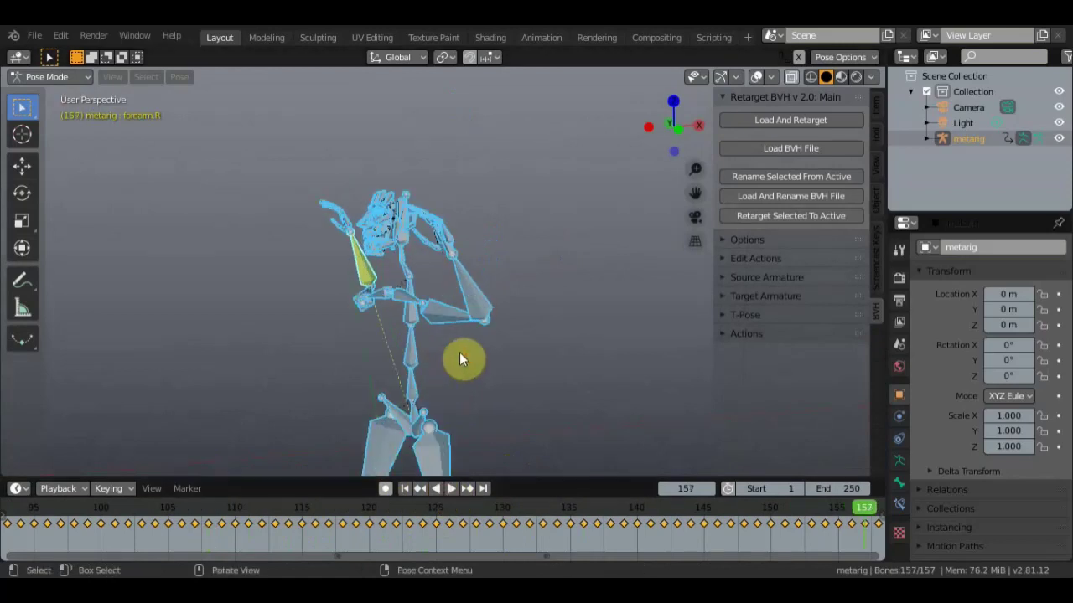
{"action": "mouse_move", "coordinate": [459, 353]}
{"action": "middle_mouse_down"}
{"action": "mouse_move", "coordinate": [527, 369]}
{"action": "mouse_move", "coordinate": [546, 347]}
{"action": "mouse_move", "coordinate": [498, 329]}
{"action": "mouse_move", "coordinate": [566, 331]}
{"action": "mouse_move", "coordinate": [546, 335]}
{"action": "mouse_move", "coordinate": [586, 275]}
{"action": "mouse_move", "coordinate": [514, 308]}
{"action": "middle_mouse_up"}
Select the forearm.R bone and orbit out to inspect the right arm.
{"action": "left_click", "coordinate": [241, 310]}
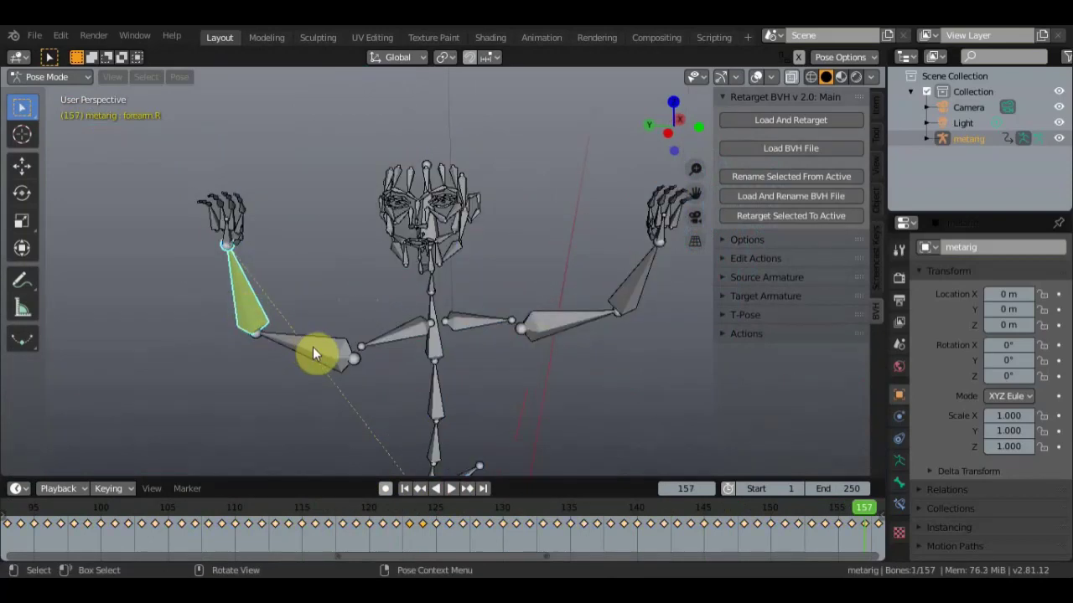
{"action": "left_click", "coordinate": [322, 348]}
{"action": "left_click", "coordinate": [243, 285]}
{"action": "mouse_move", "coordinate": [647, 268]}
{"action": "middle_mouse_down"}
{"action": "mouse_move", "coordinate": [617, 288]}
{"action": "mouse_move", "coordinate": [352, 297]}
{"action": "mouse_move", "coordinate": [256, 270]}
{"action": "mouse_move", "coordinate": [588, 255]}
{"action": "mouse_move", "coordinate": [566, 265]}
{"action": "middle_mouse_up"}
{"action": "mouse_move", "coordinate": [542, 360]}
{"action": "middle_mouse_down"}
{"action": "mouse_move", "coordinate": [531, 223]}
{"action": "mouse_move", "coordinate": [514, 299]}
{"action": "mouse_move", "coordinate": [519, 257]}
{"action": "mouse_move", "coordinate": [531, 285]}
{"action": "mouse_move", "coordinate": [528, 351]}
{"action": "middle_mouse_up"}
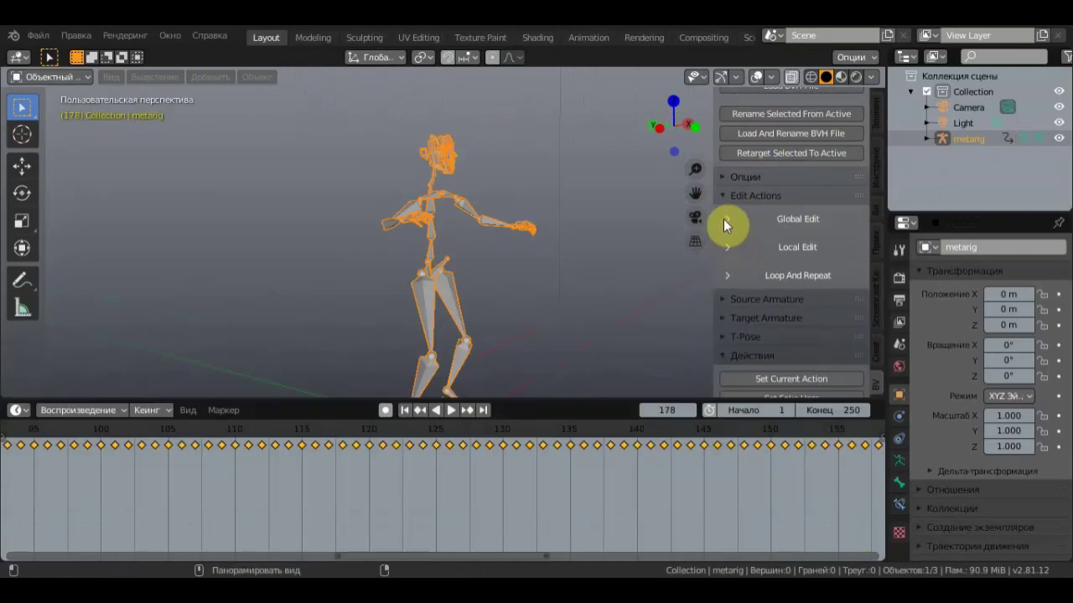
Expand and collapse the Global Edit and Loop And Repeat panels, then heighten the 3D view.
{"action": "left_click", "coordinate": [725, 218]}
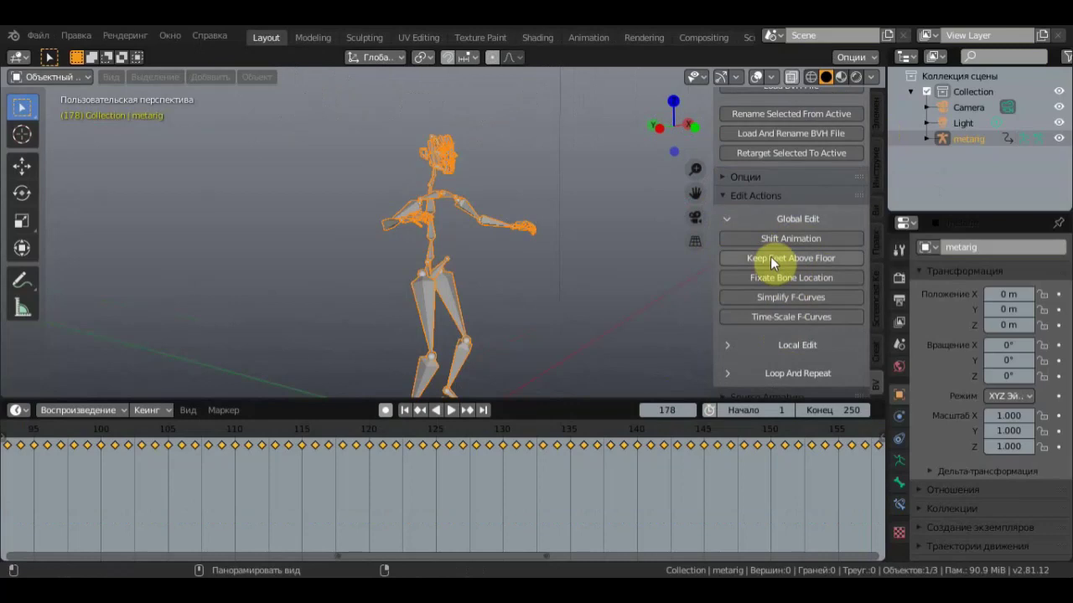
{"action": "scroll", "coordinate": [779, 273], "scroll_direction": "down", "scroll_amount": 5}
{"action": "scroll", "coordinate": [746, 211], "scroll_direction": "up", "scroll_amount": 1}
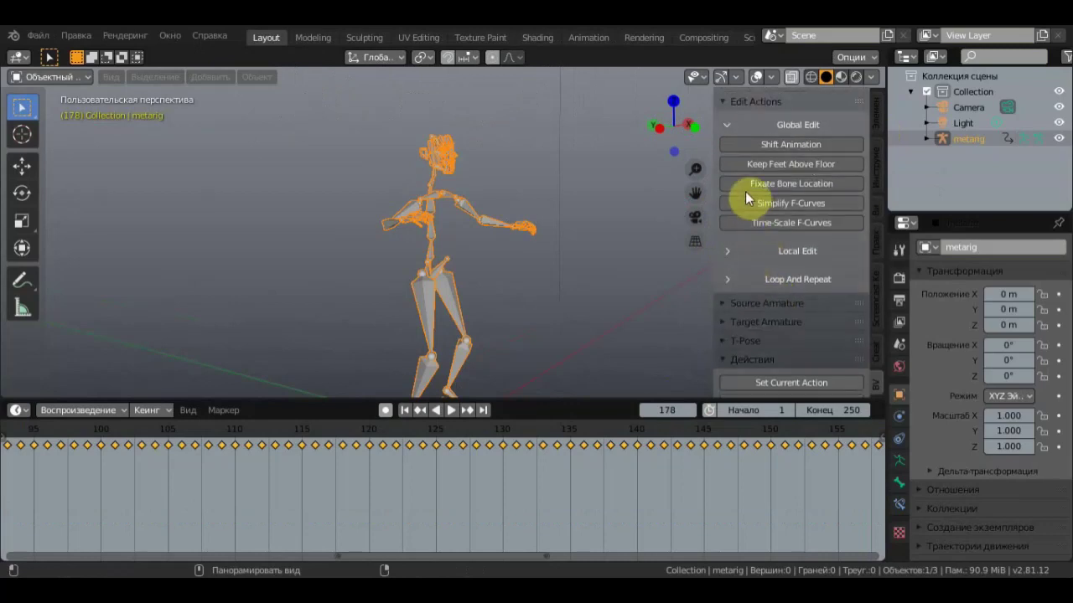
{"action": "left_click", "coordinate": [730, 127]}
{"action": "left_click", "coordinate": [730, 183]}
{"action": "left_click", "coordinate": [729, 181]}
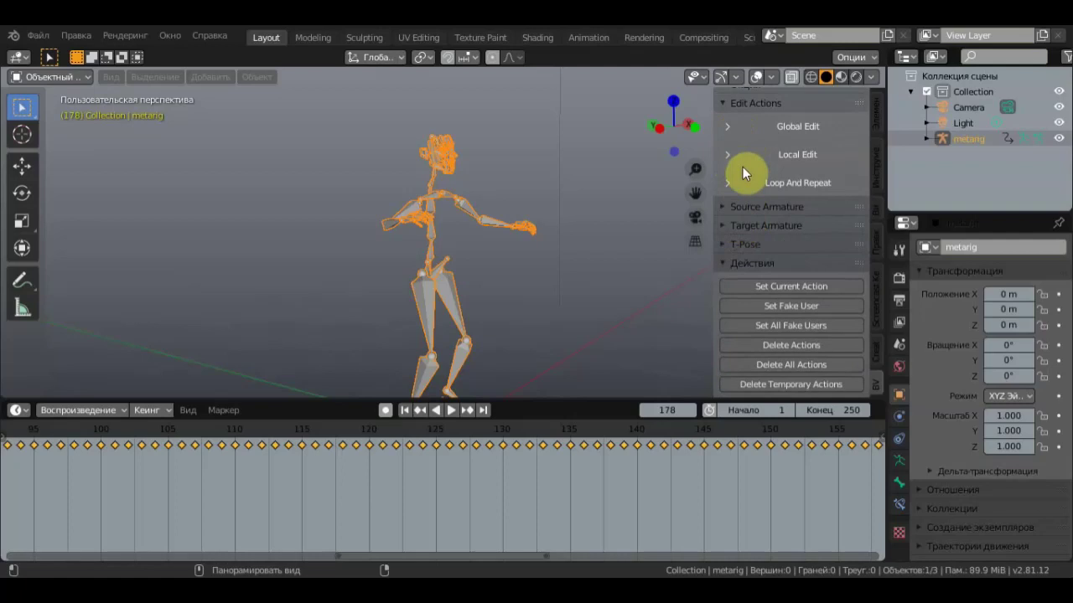
{"action": "scroll", "coordinate": [578, 318], "scroll_direction": "down", "scroll_amount": 2}
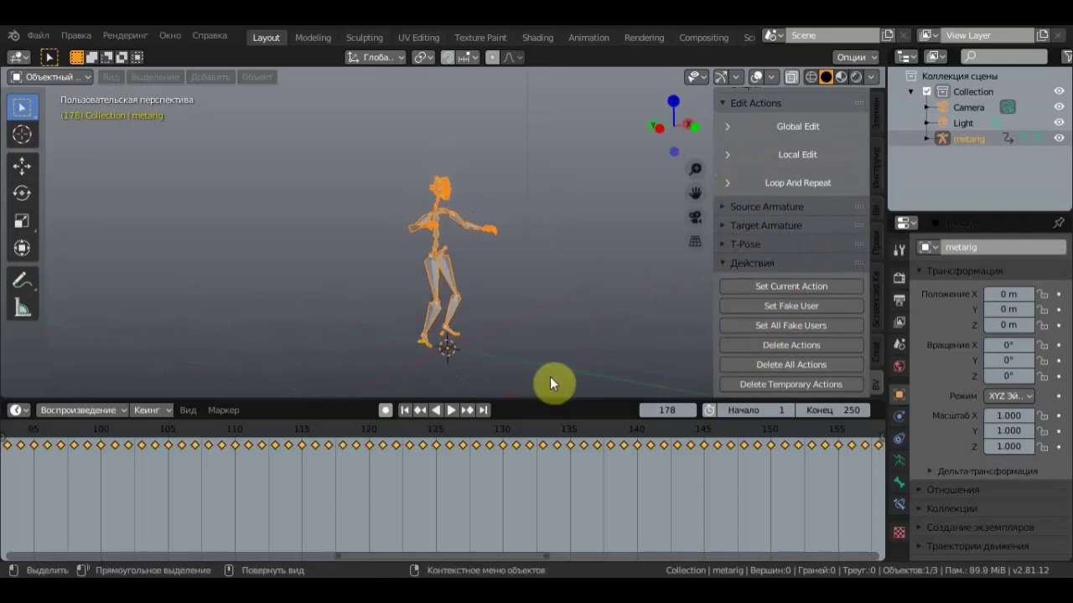
{"action": "left_click_drag", "start_coordinate": [549, 400], "coordinate": [549, 533]}
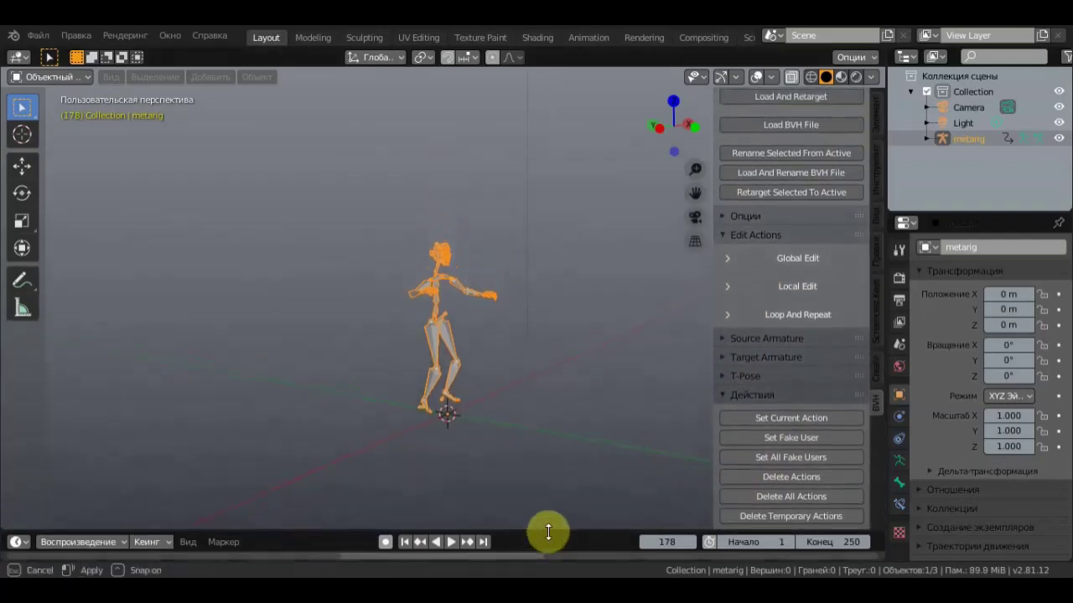
Collapse the Actions panel, toggle Options open and closed, and orbit around the rig.
{"action": "left_click", "coordinate": [724, 401]}
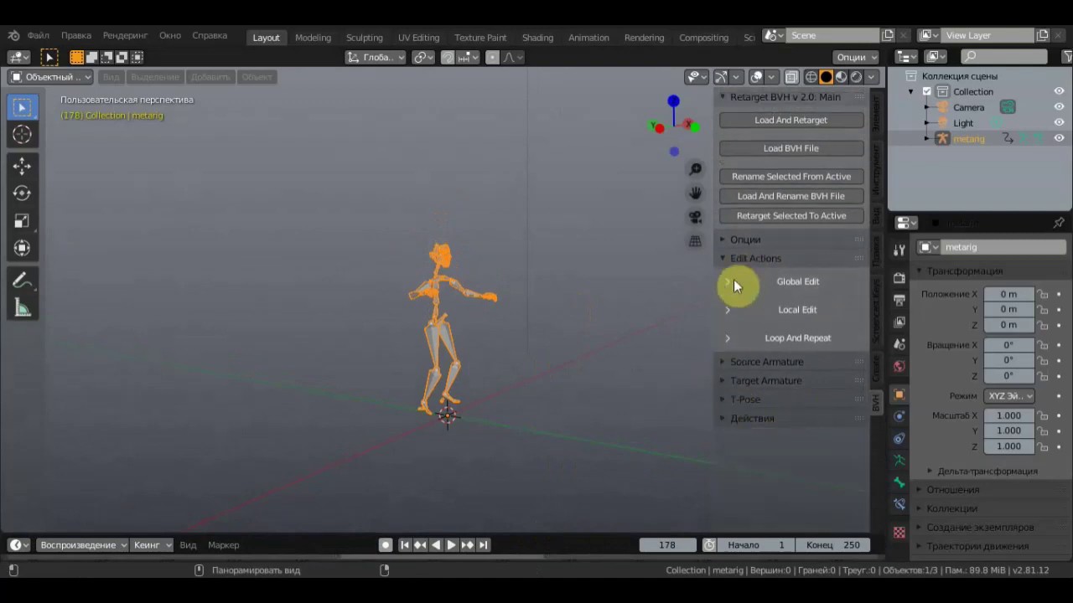
{"action": "left_click", "coordinate": [716, 238]}
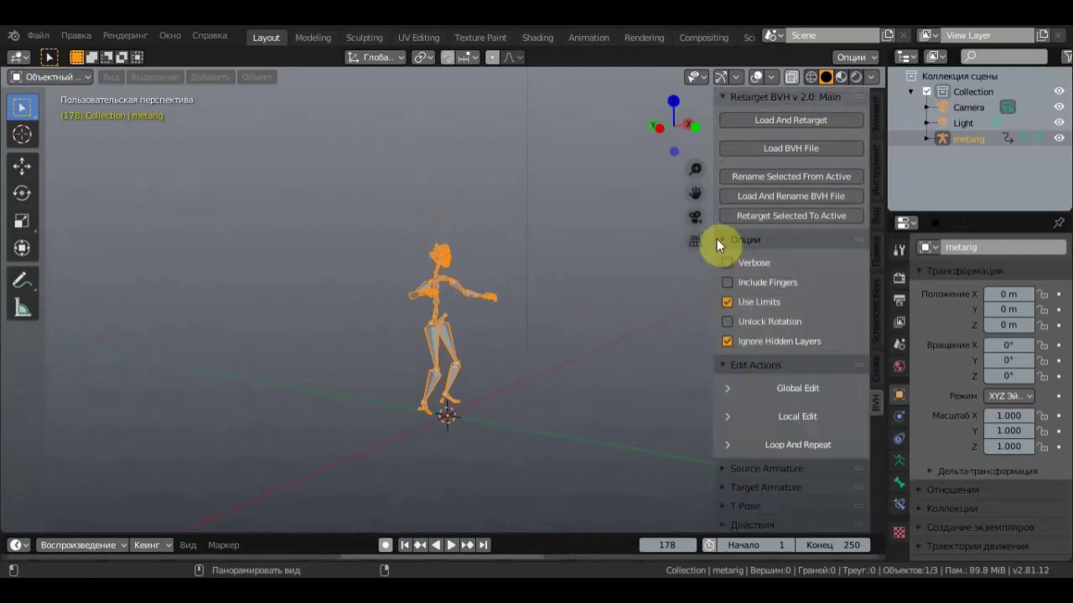
{"action": "left_click", "coordinate": [716, 239]}
{"action": "scroll", "coordinate": [499, 318], "scroll_direction": "up", "scroll_amount": 4}
{"action": "mouse_move", "coordinate": [555, 335]}
{"action": "middle_mouse_down"}
{"action": "mouse_move", "coordinate": [407, 361]}
{"action": "mouse_move", "coordinate": [450, 343]}
{"action": "middle_mouse_up"}
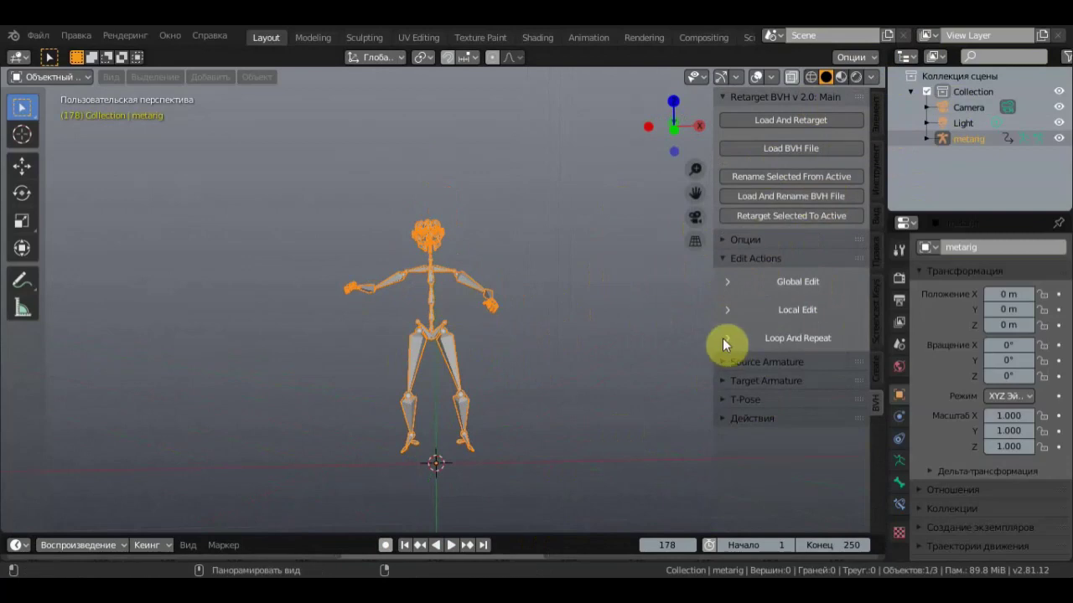
{"action": "mouse_move", "coordinate": [480, 300]}
{"action": "middle_mouse_down"}
{"action": "mouse_move", "coordinate": [579, 316]}
{"action": "mouse_move", "coordinate": [363, 359]}
{"action": "mouse_move", "coordinate": [636, 329]}
{"action": "mouse_move", "coordinate": [611, 311]}
{"action": "middle_mouse_up"}
{"action": "mouse_move", "coordinate": [578, 383]}
{"action": "middle_mouse_down"}
{"action": "mouse_move", "coordinate": [575, 324]}
{"action": "mouse_move", "coordinate": [499, 342]}
{"action": "middle_mouse_up"}
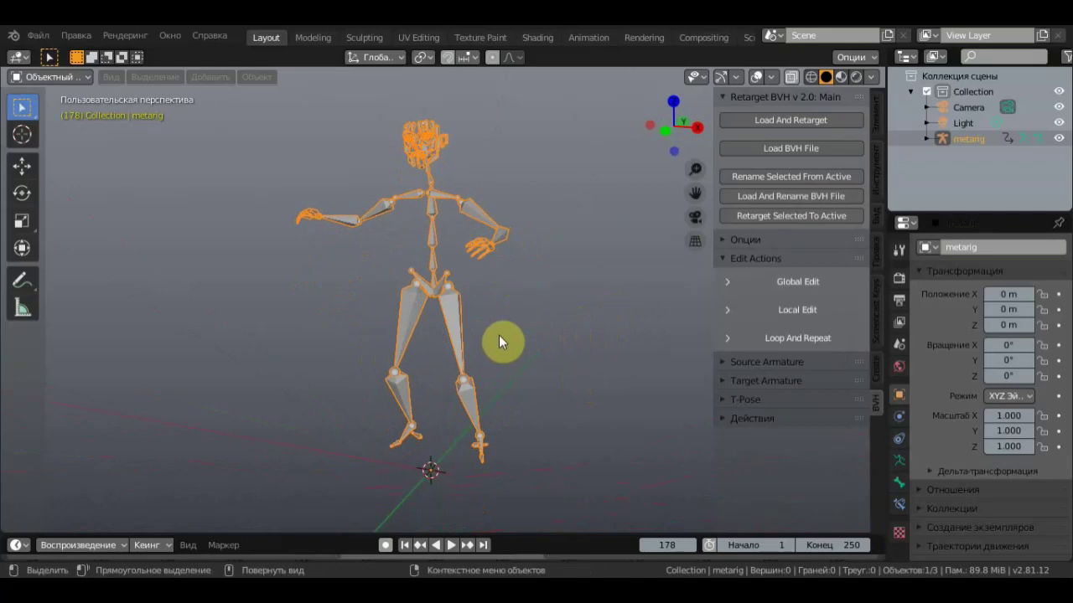